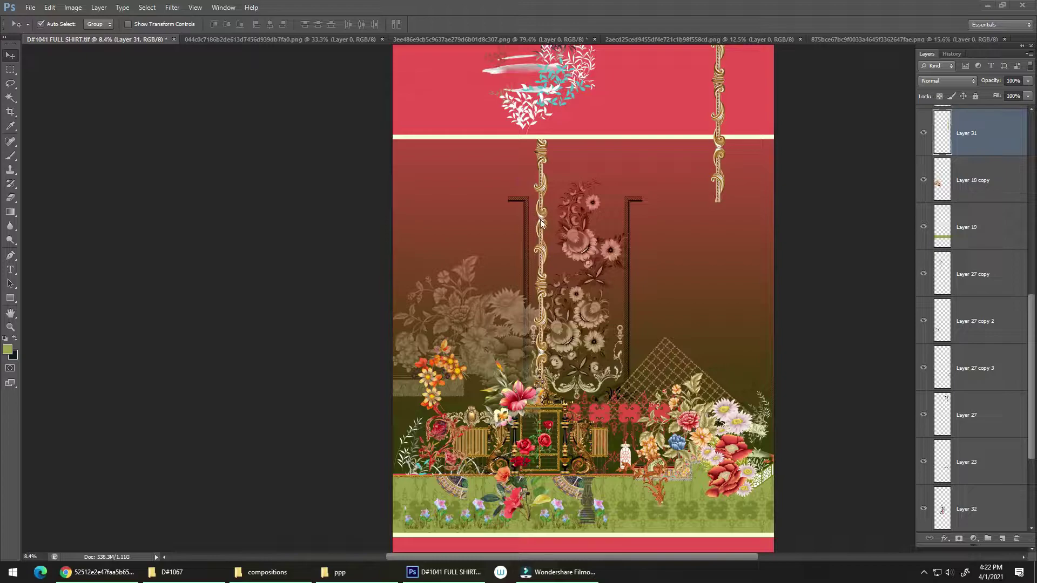
Step: Move the gold scroll column off the floral motif in the red gradient panel
click(541, 220)
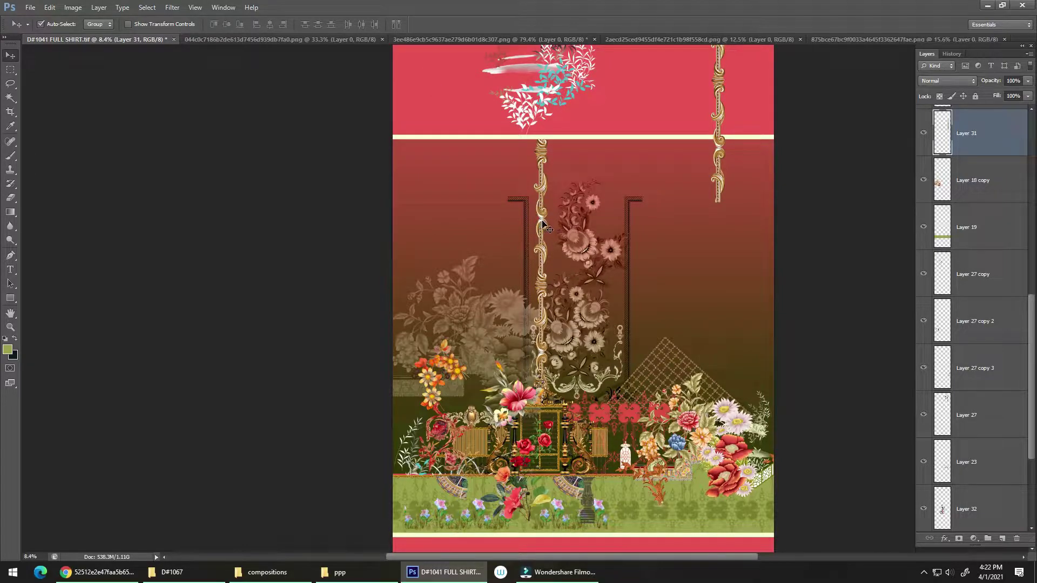
drag(542, 223, 568, 125)
drag(567, 260, 661, 104)
mouse_move(654, 200)
mouse_down()
mouse_move(676, 138)
mouse_move(636, 164)
mouse_move(541, 194)
mouse_move(455, 201)
mouse_up()
drag(449, 253, 451, 256)
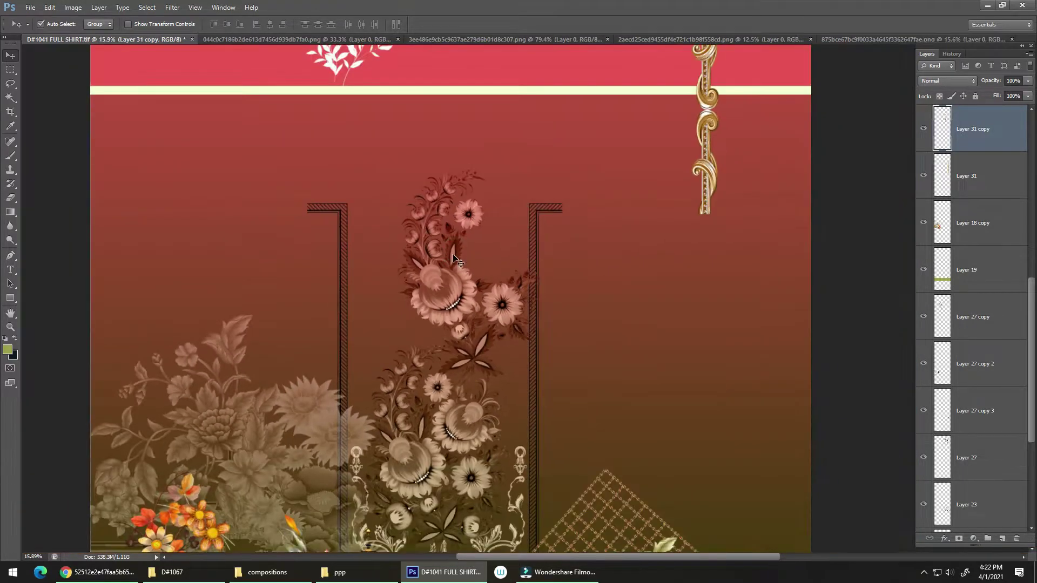
Step: Set the blending mode of the floral motif inside the dark frame to Luminosity
click(450, 278)
click(935, 81)
click(933, 92)
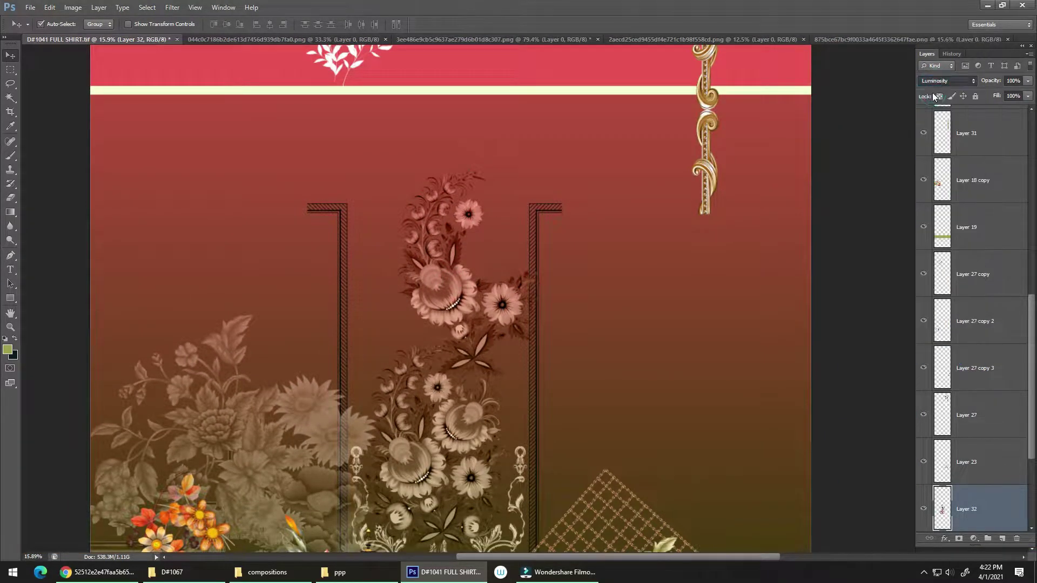
drag(505, 220, 374, 241)
drag(471, 250, 560, 120)
drag(529, 174, 490, 205)
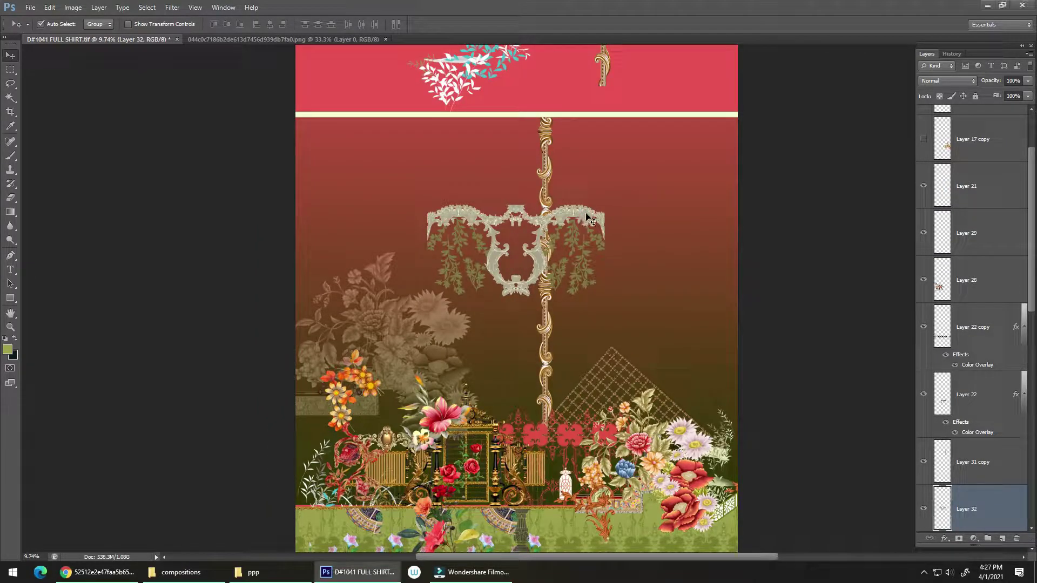
Step: Delete the pale garland motif over the gold column after trying a -90° rotation, and save the shirt file
drag(566, 220, 510, 188)
key(ctrl+t)
key(Escape)
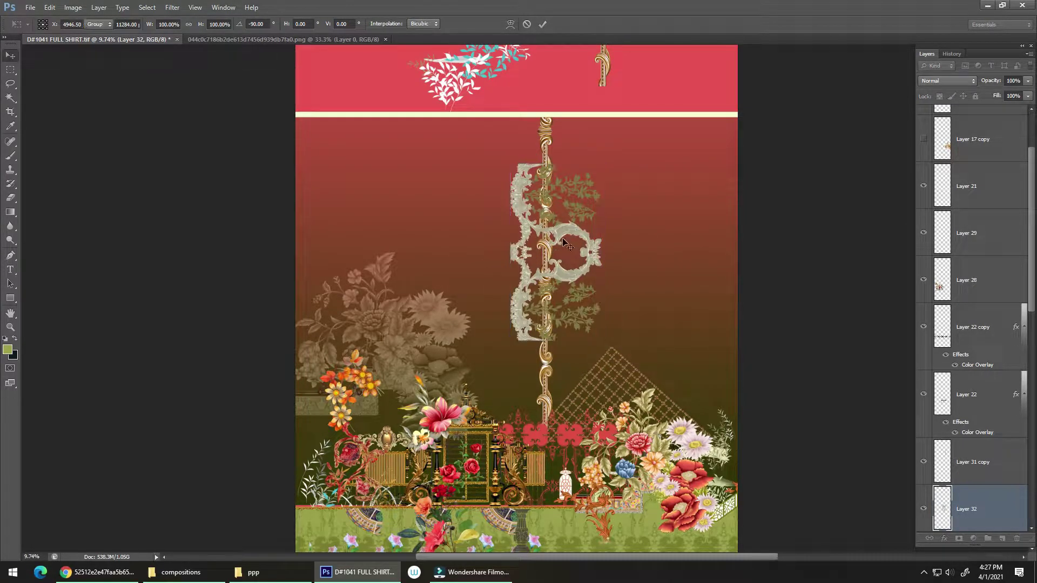
key(Delete)
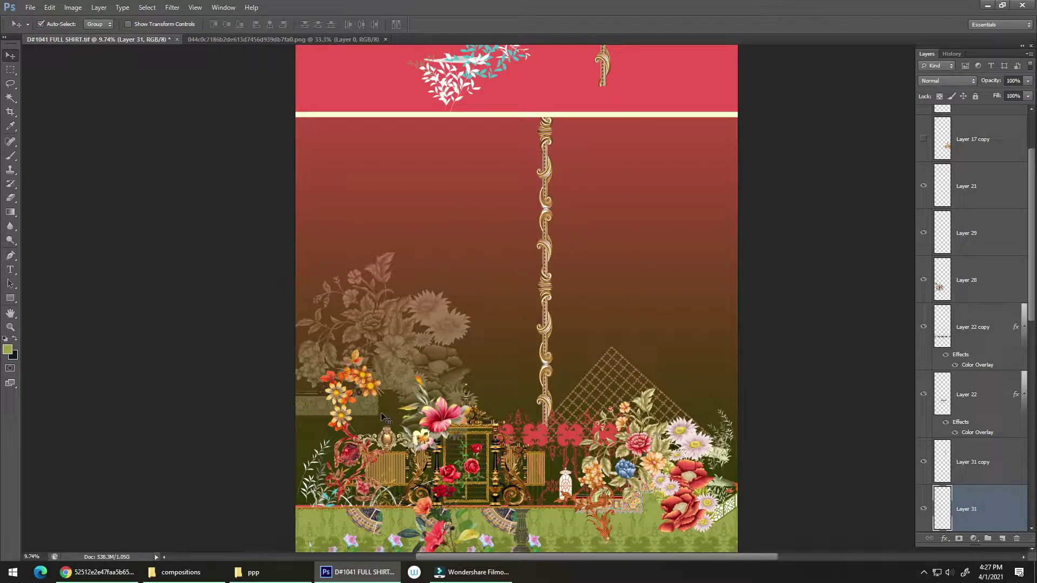
key(ctrl+s)
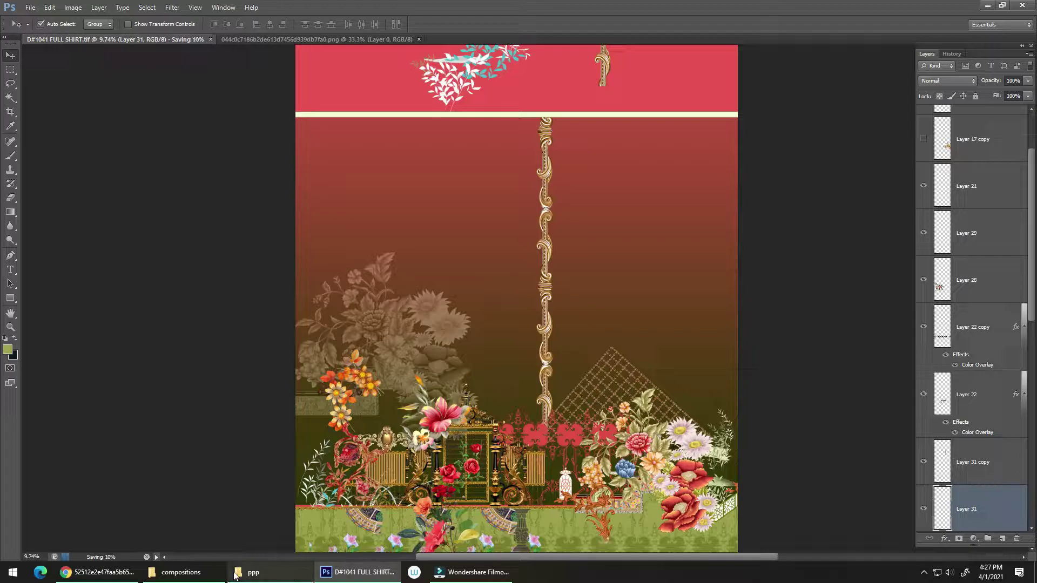
Step: Open the teal fan-pattern JPG from the ppp folder and copy it into the D#1041 FULL SHIRT design
click(251, 574)
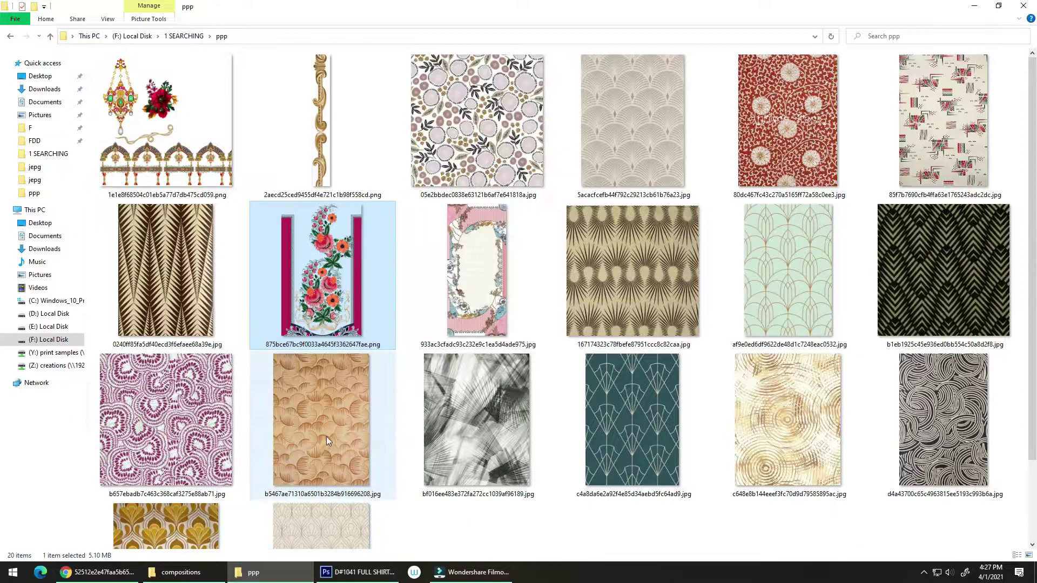
scroll(330, 456, down, 1)
click(352, 430)
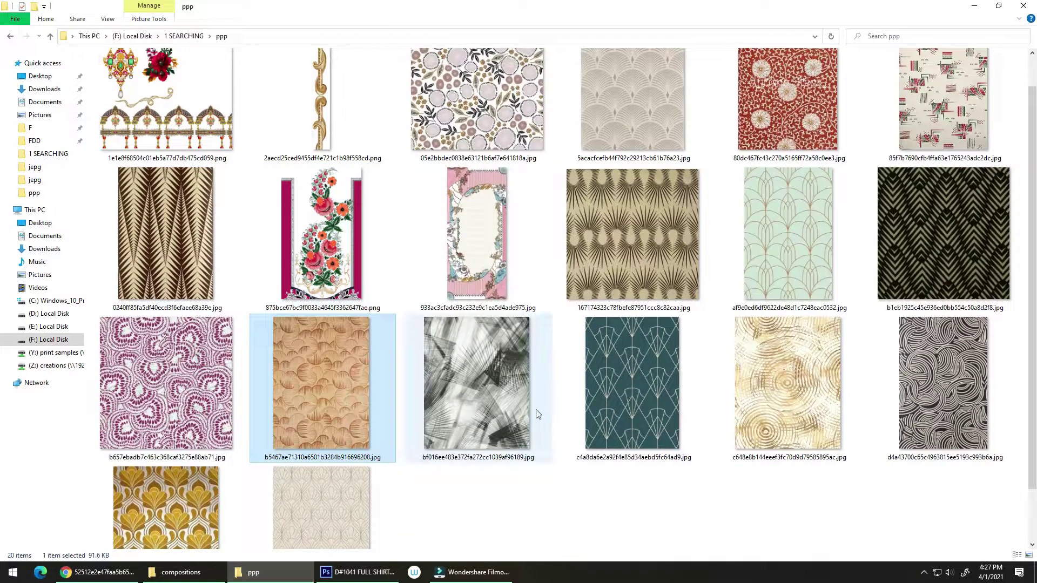
click(667, 435)
drag(667, 432, 607, 227)
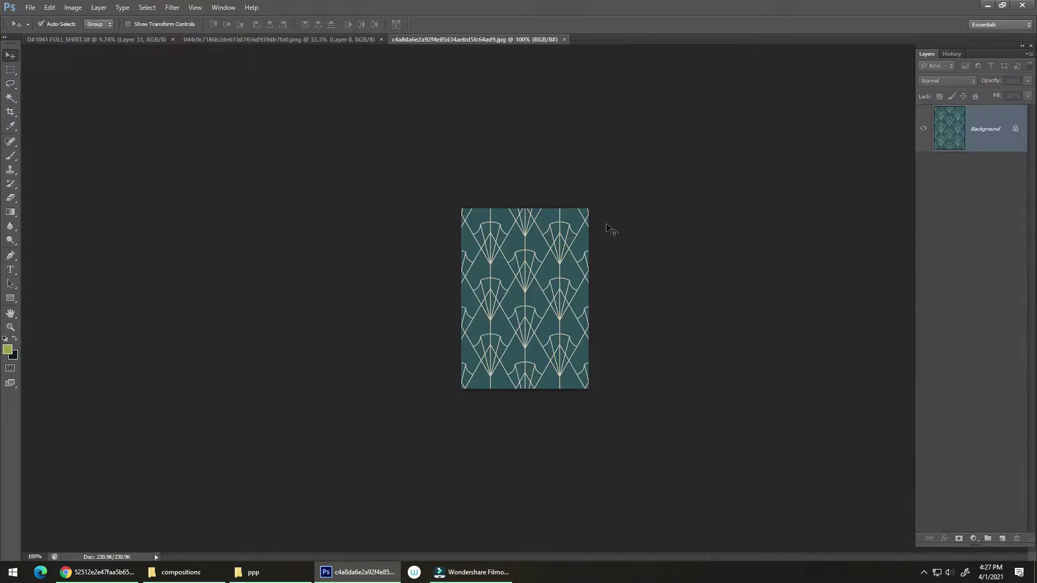
drag(503, 251, 546, 185)
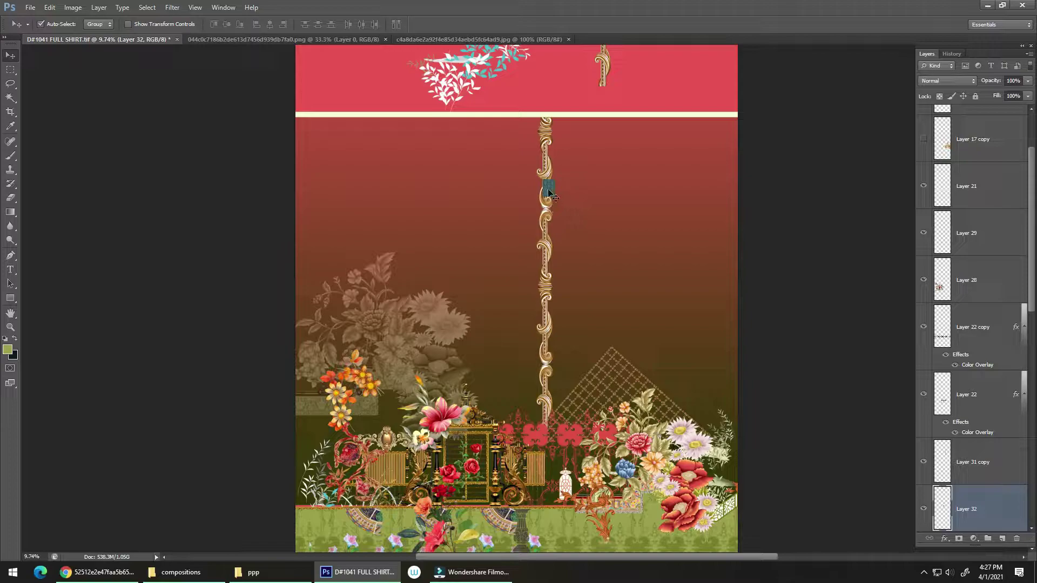
Step: Enlarge the teal fan pattern beside the upper part of the gold column
key(ctrl+t)
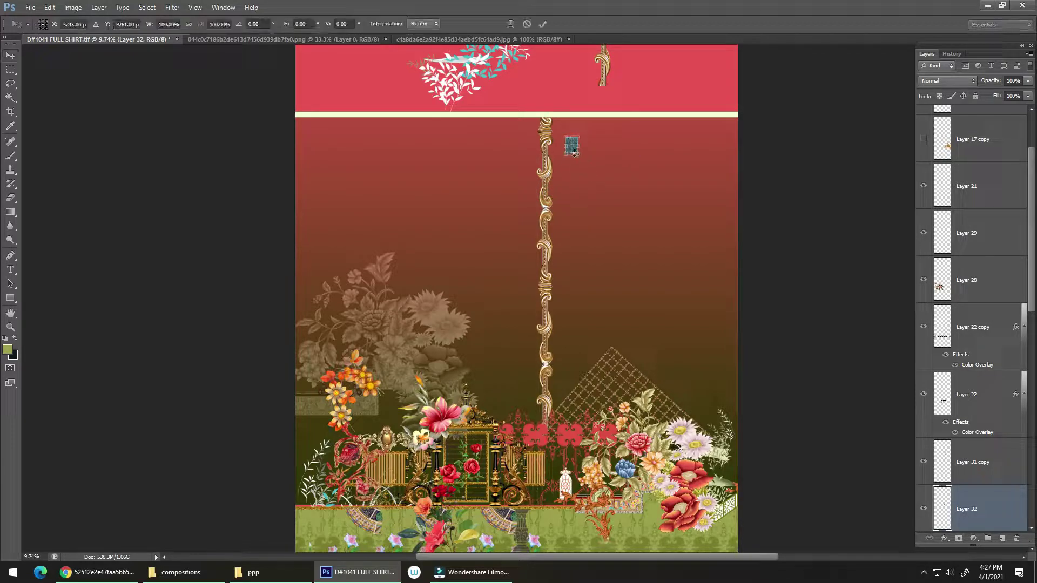
drag(574, 153, 605, 192)
double_click(595, 179)
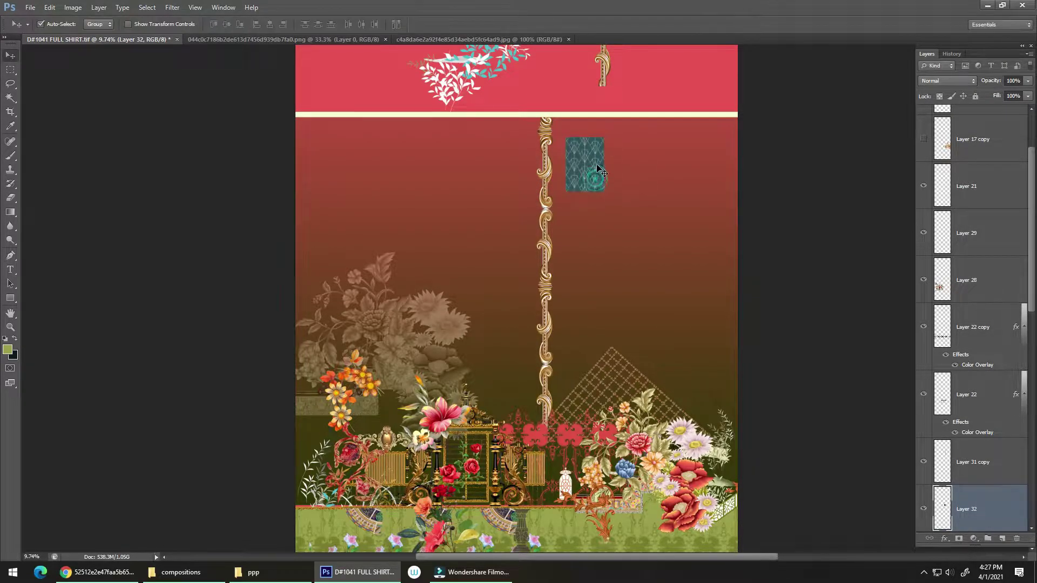
drag(593, 153, 671, 143)
drag(620, 171, 569, 233)
mouse_move(591, 203)
mouse_down()
mouse_move(613, 170)
mouse_move(587, 189)
mouse_move(531, 147)
mouse_move(596, 187)
mouse_up()
key(ctrl+t)
key(Return)
Step: Apply a Threshold adjustment at level 104 to the fan pattern
key(alt+i)
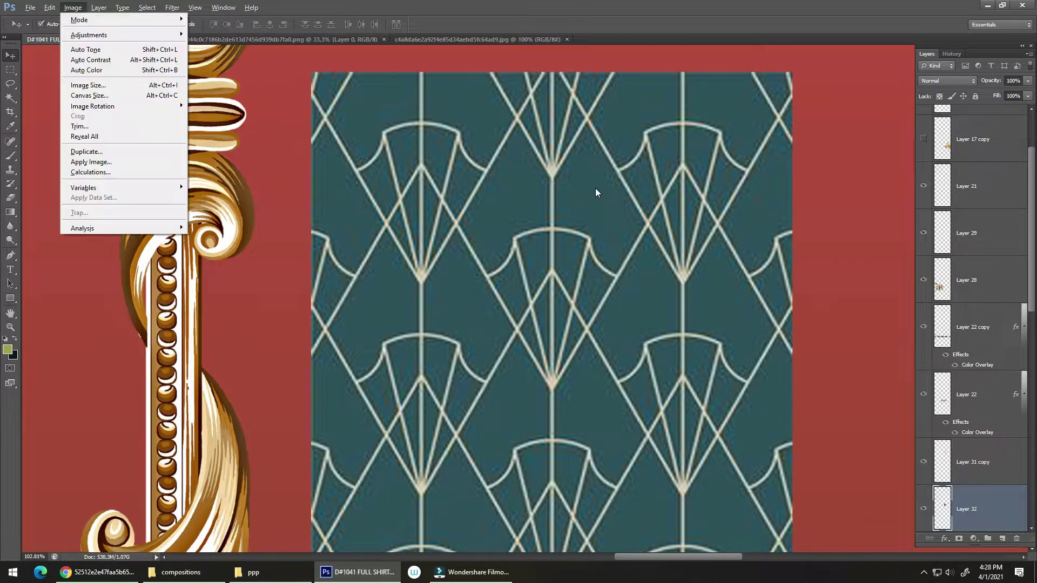
key(j)
key(t)
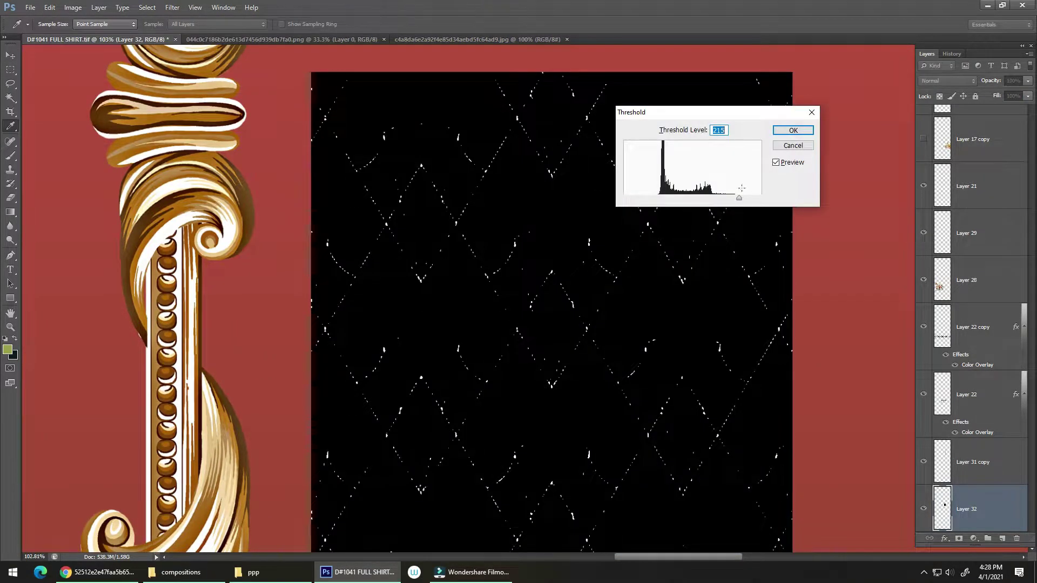
drag(738, 198, 679, 208)
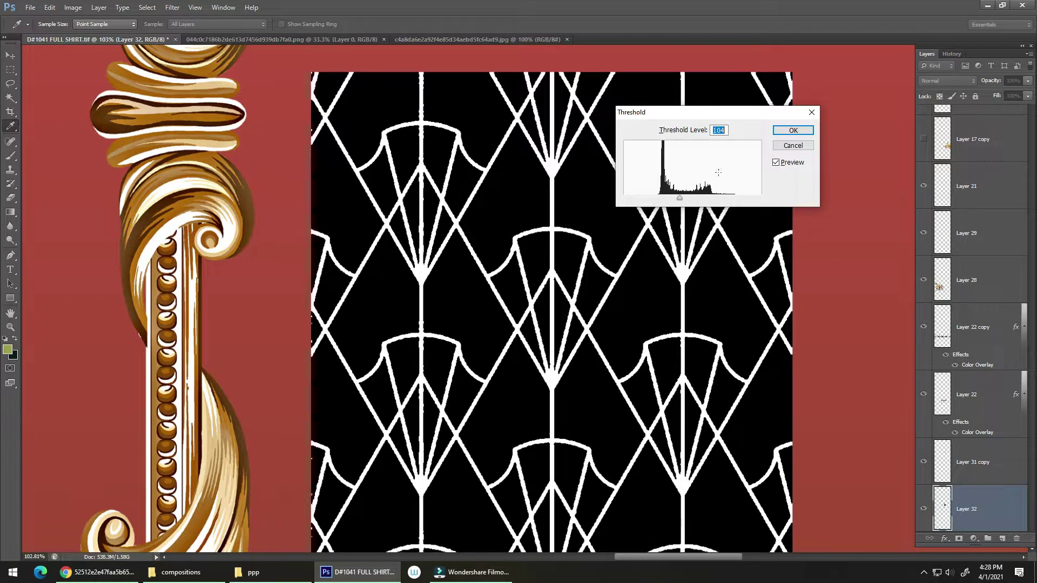
click(793, 131)
Step: Select all black areas of the fan pattern and delete them, keeping only the white lines
key(w)
click(606, 186)
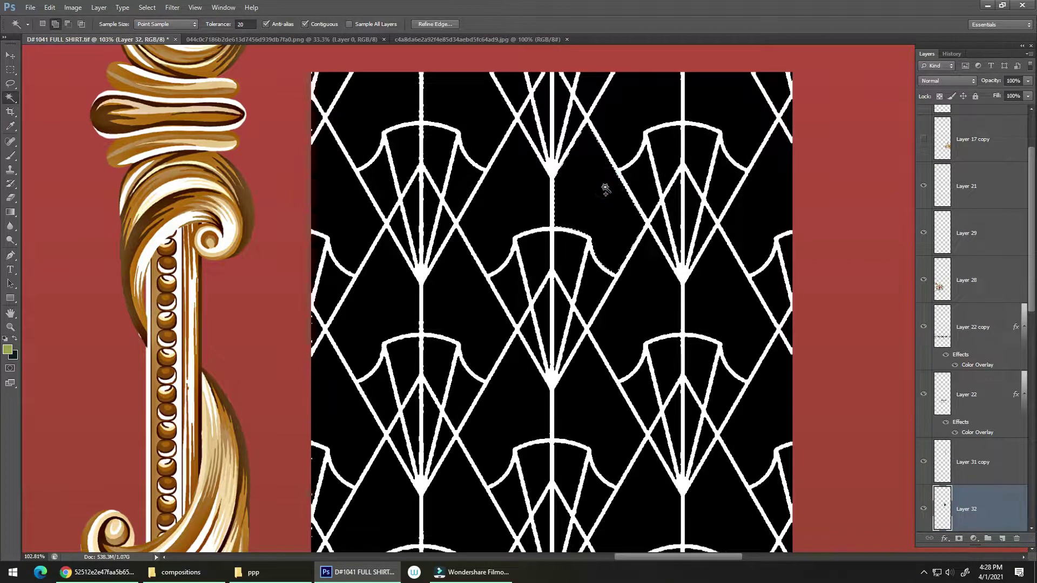
right_click(603, 198)
click(630, 354)
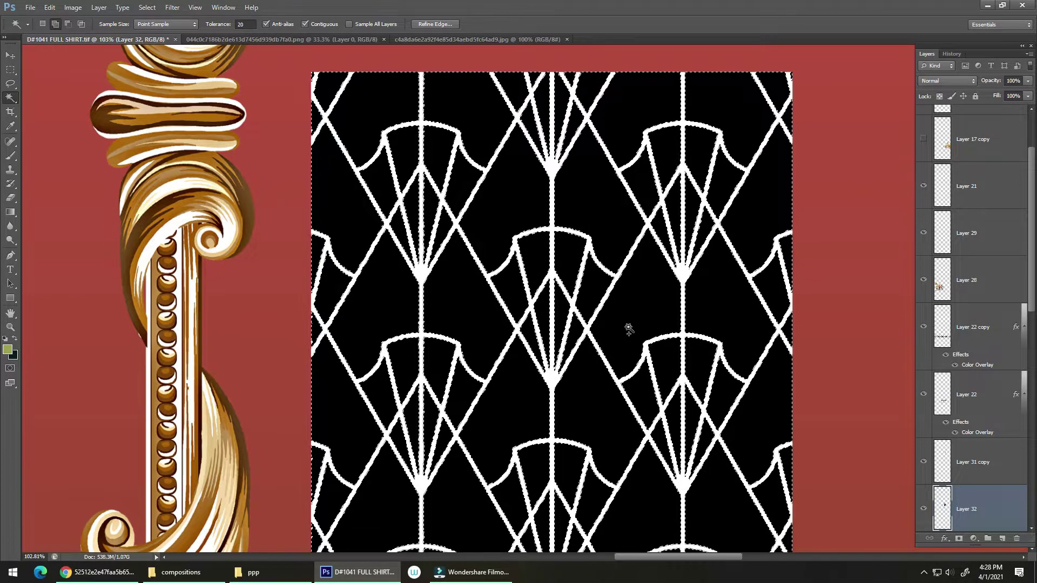
key(Delete)
key(ctrl+d)
scroll(562, 302, down, 5)
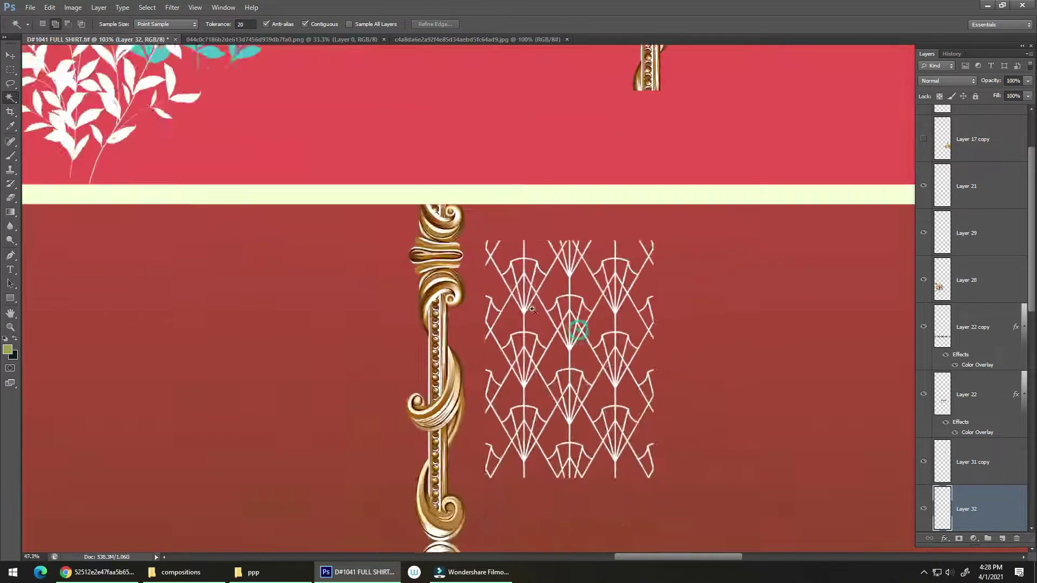
scroll(551, 324, up, 4)
key(v)
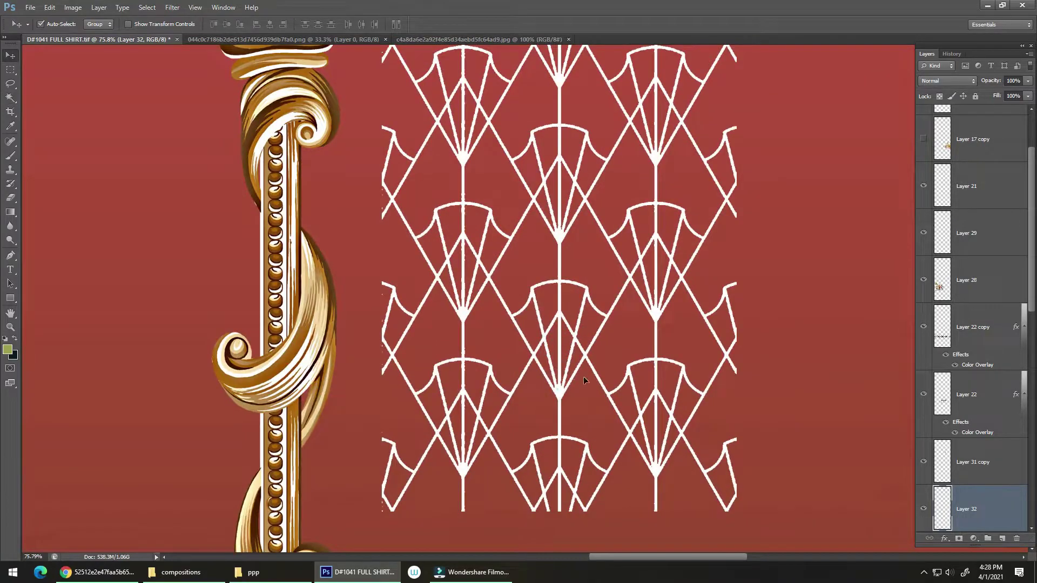
drag(559, 371, 633, 372)
key(ctrl+z)
Step: Trim the left edge of the white fan pattern up to the centre of its leftmost vertical stem
drag(507, 330, 486, 331)
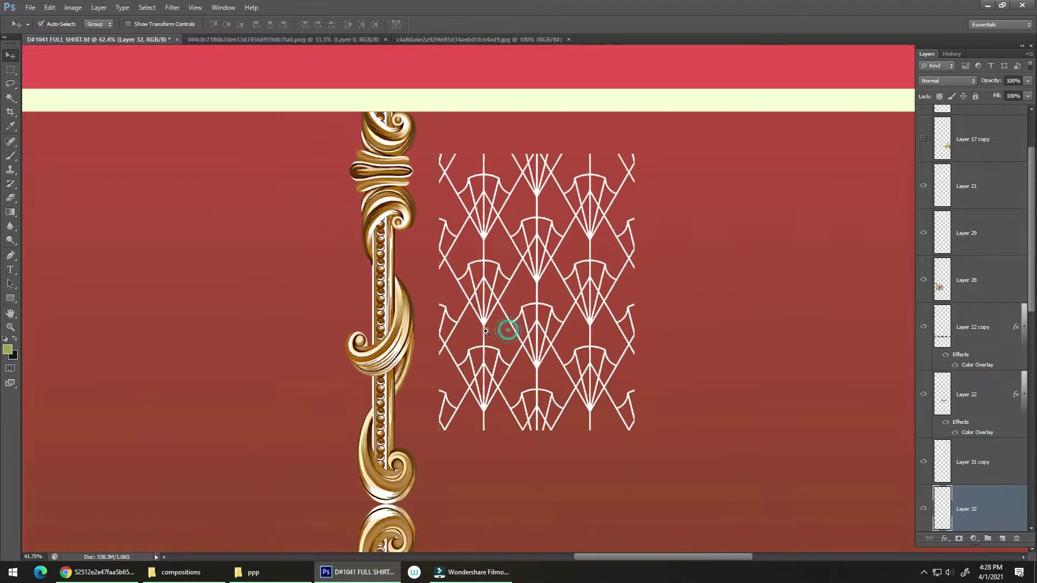
key(m)
drag(396, 115, 475, 518)
drag(470, 424, 531, 346)
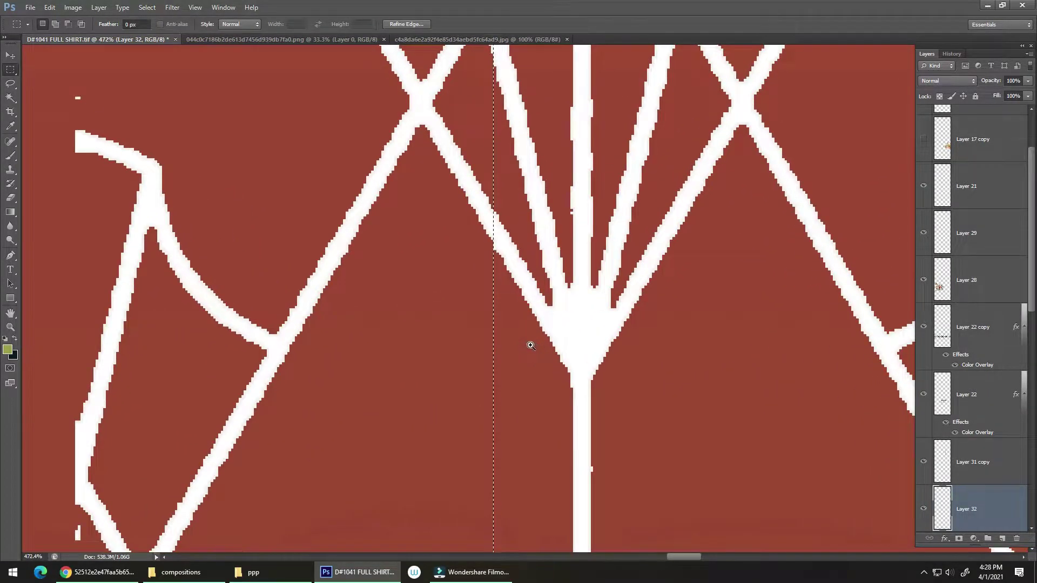
drag(471, 354, 558, 350)
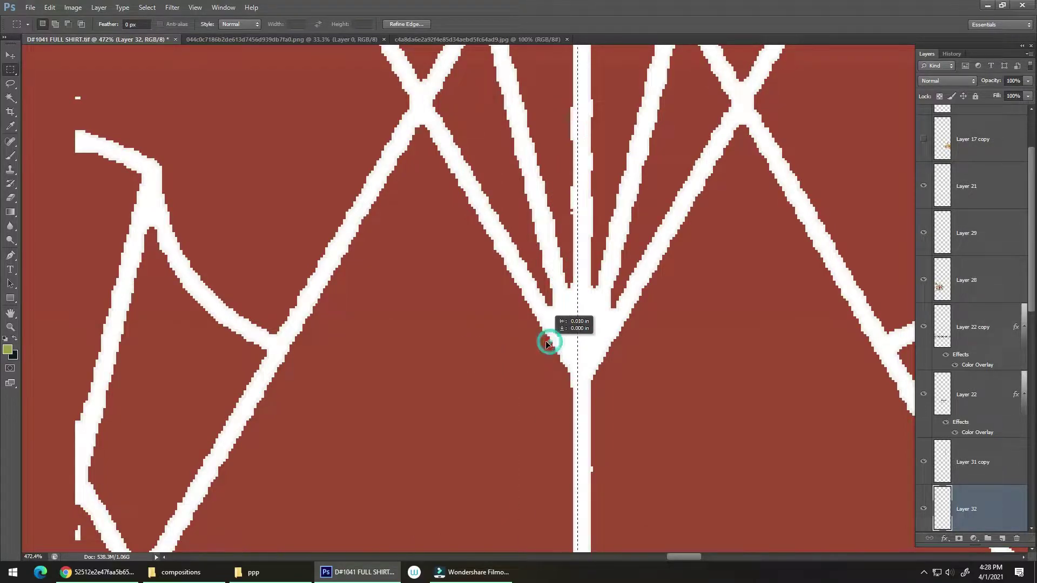
key(Delete)
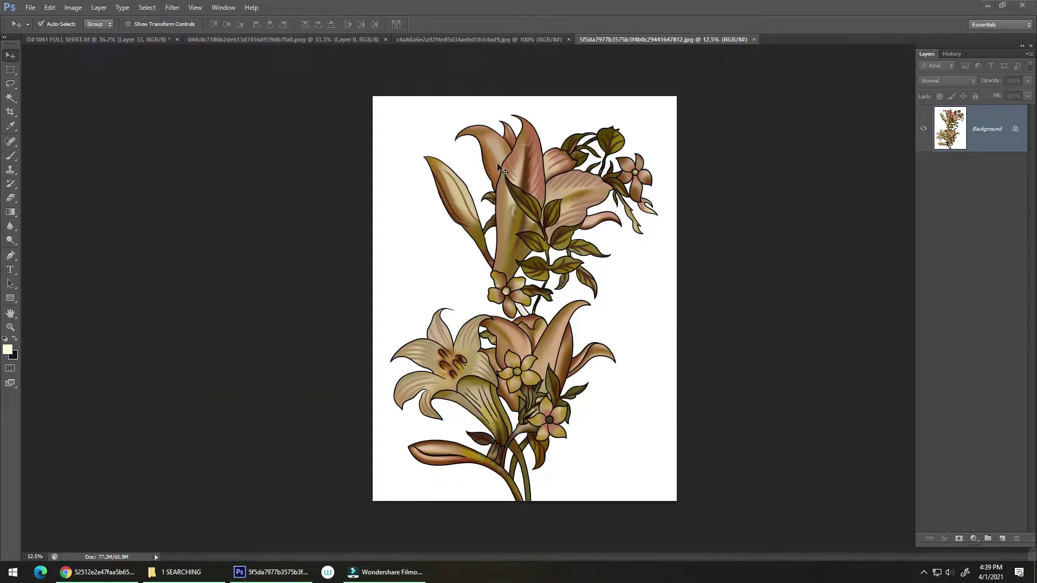
Step: Copy the lily illustration into the D#1041 FULL SHIRT design and delete its surrounding white background
click(516, 179)
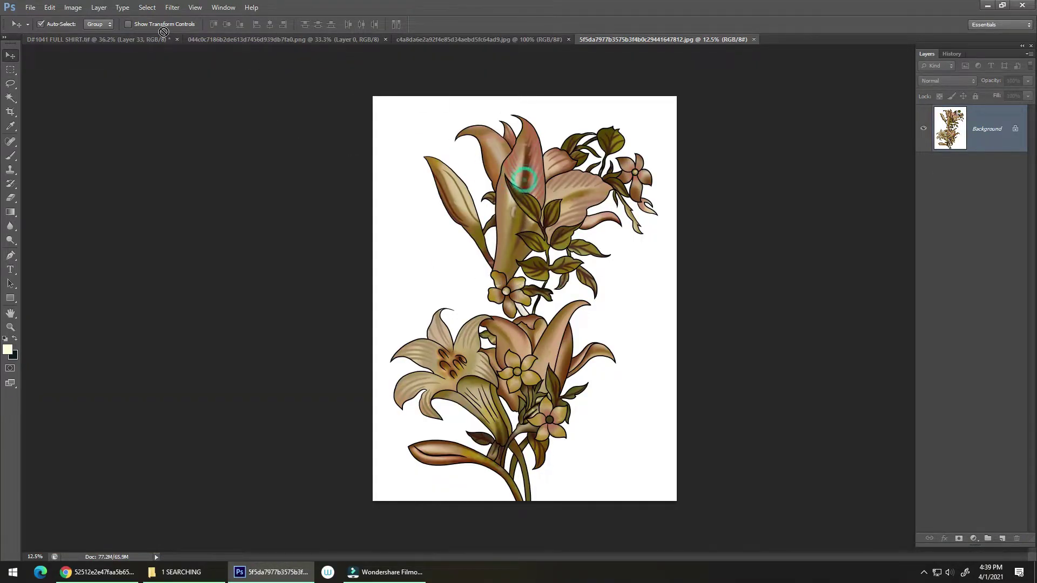
drag(145, 37, 405, 185)
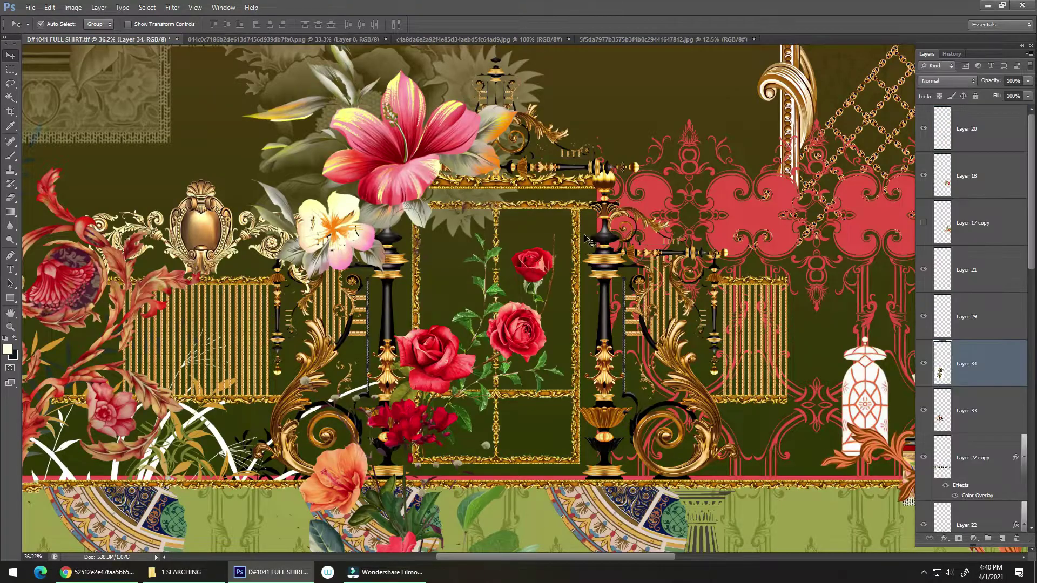
scroll(536, 262, down, 10)
key(w)
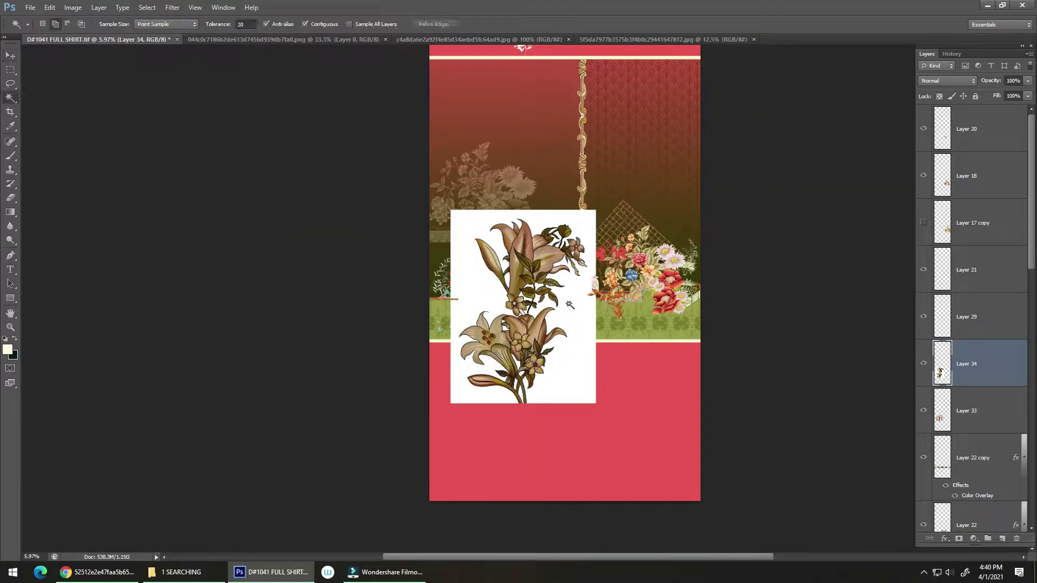
click(499, 300)
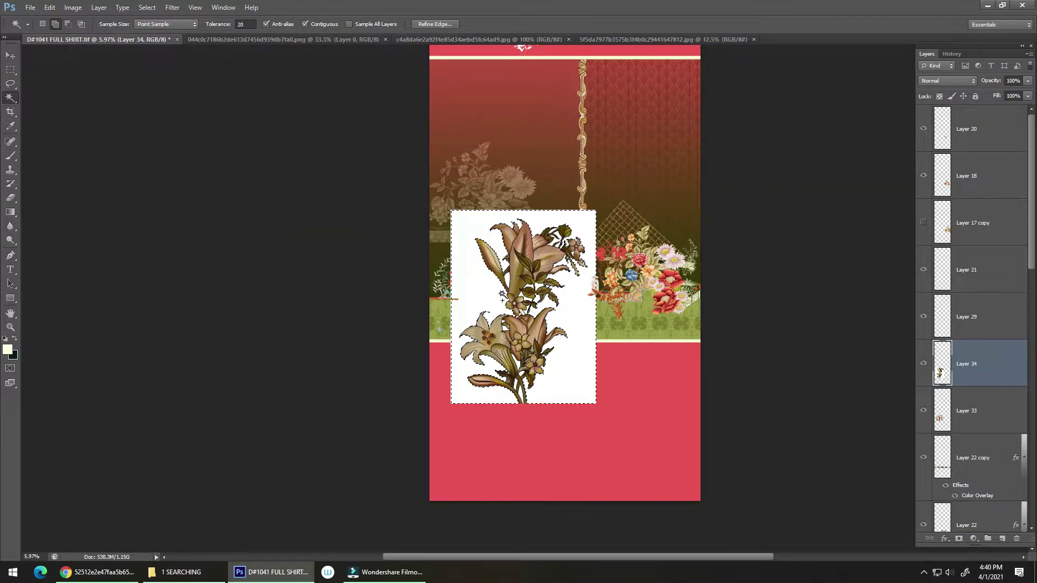
key(Delete)
key(ctrl+d)
Step: Select all remaining white gaps between the lily's leaves and stems by similar colour and delete them
drag(536, 279, 610, 214)
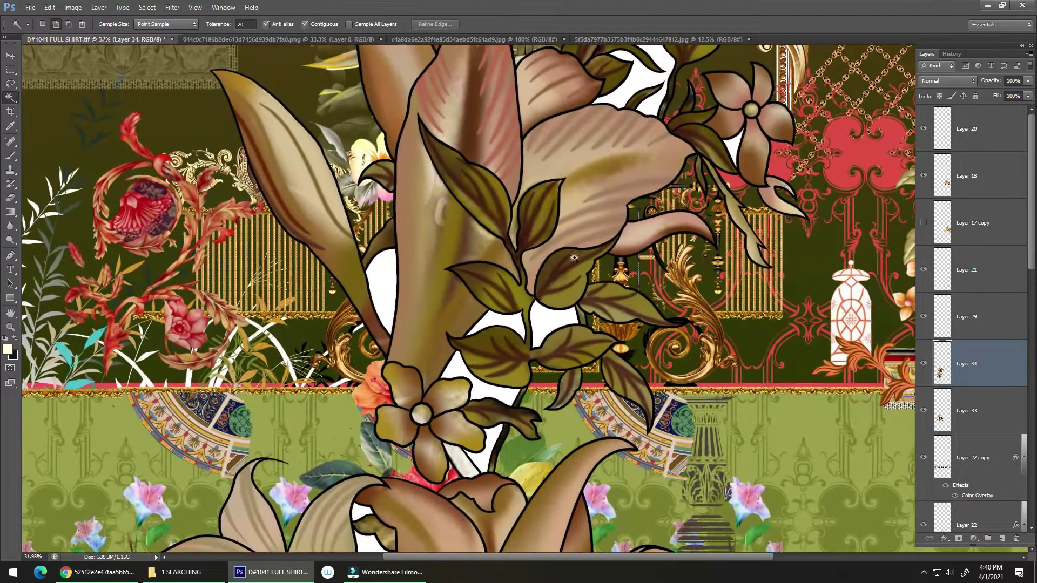
right_click(546, 318)
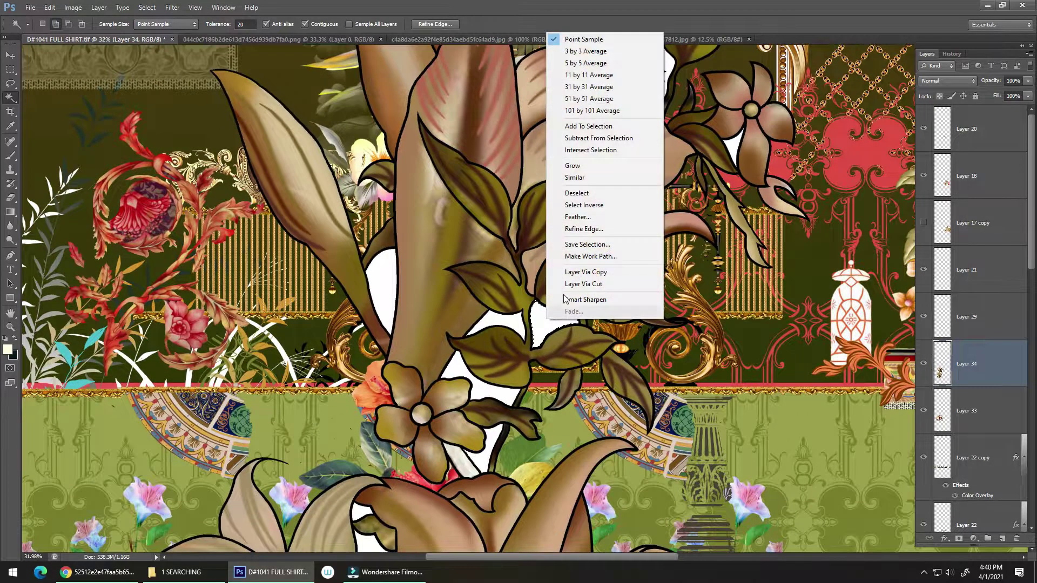
click(581, 188)
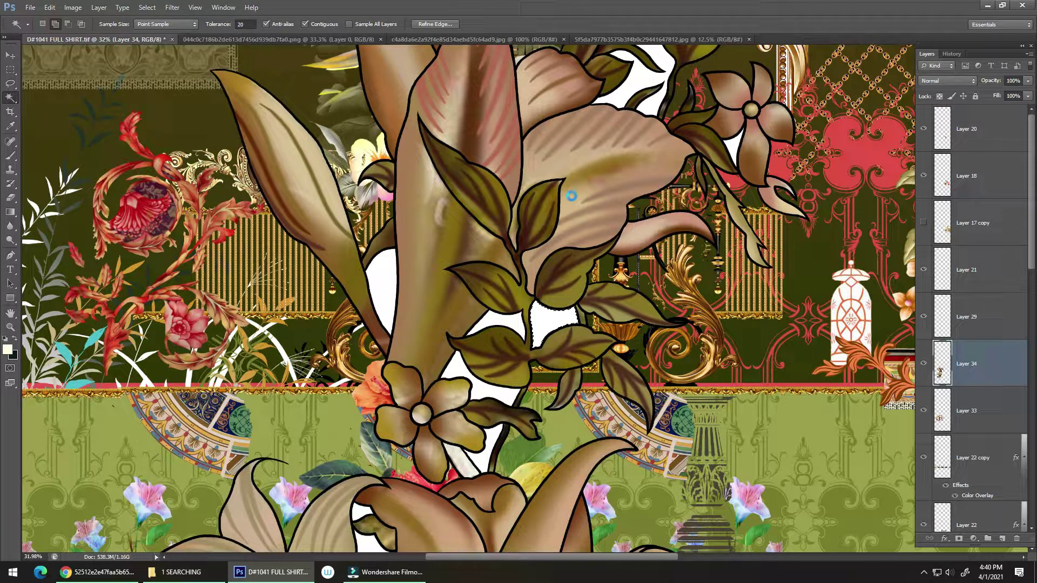
key(Delete)
key(ctrl+d)
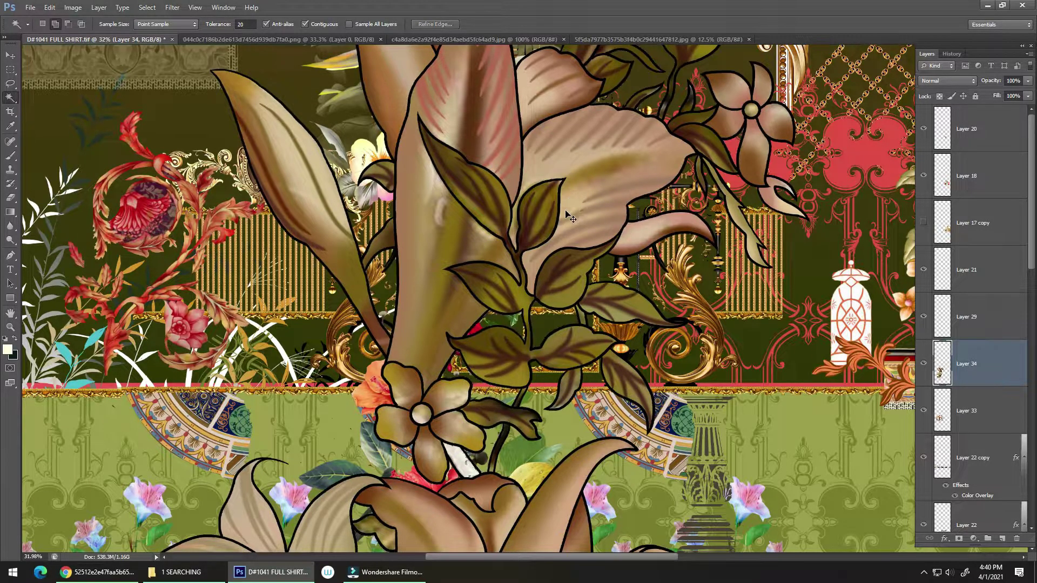
Step: Move the lily bouquet up over the gold column above the gate and scale it down
drag(572, 217, 470, 368)
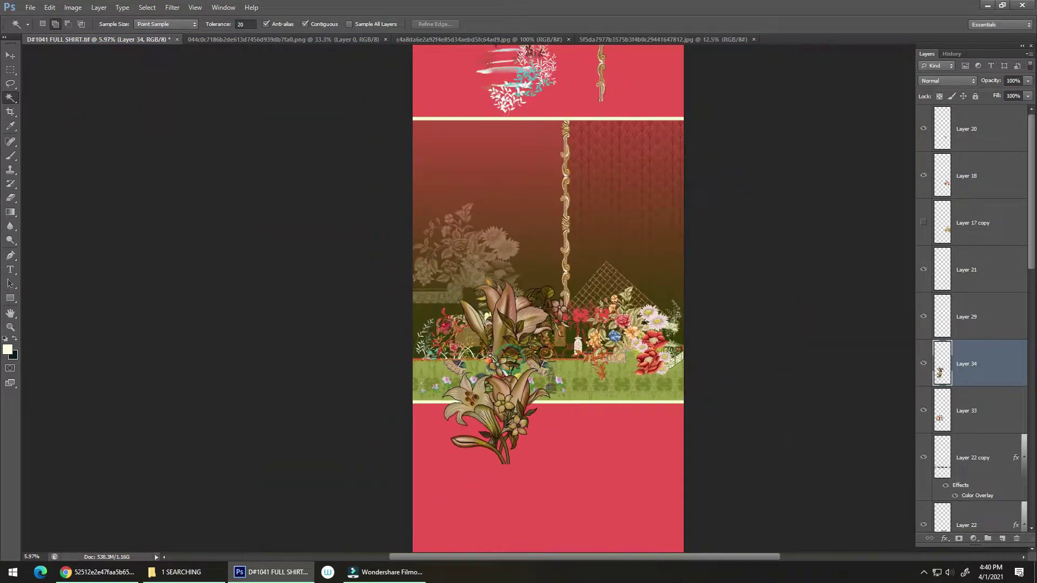
key(v)
drag(513, 338, 552, 174)
drag(550, 283, 547, 309)
click(546, 308)
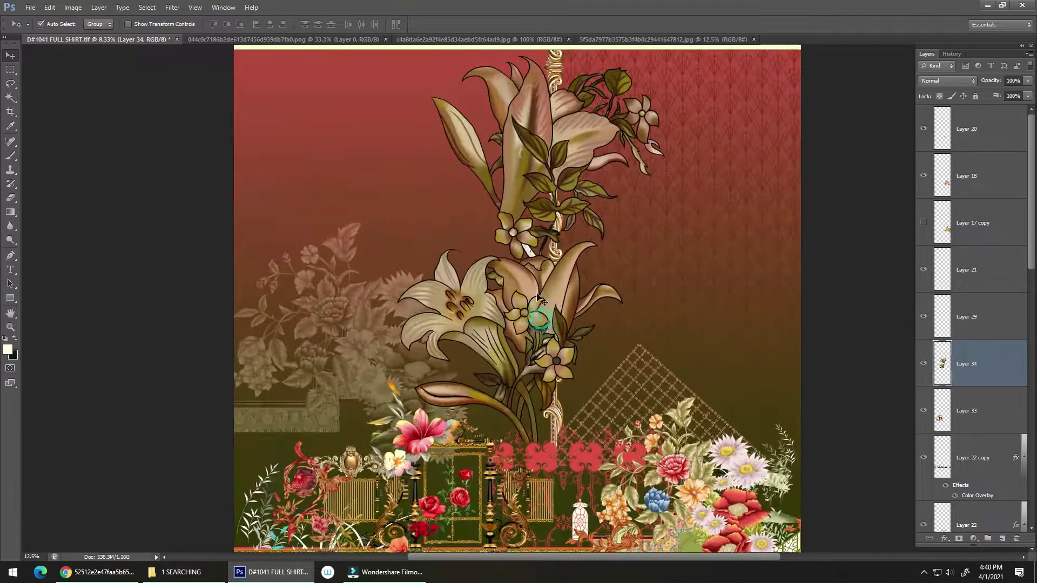
key(ctrl+t)
drag(663, 58, 611, 133)
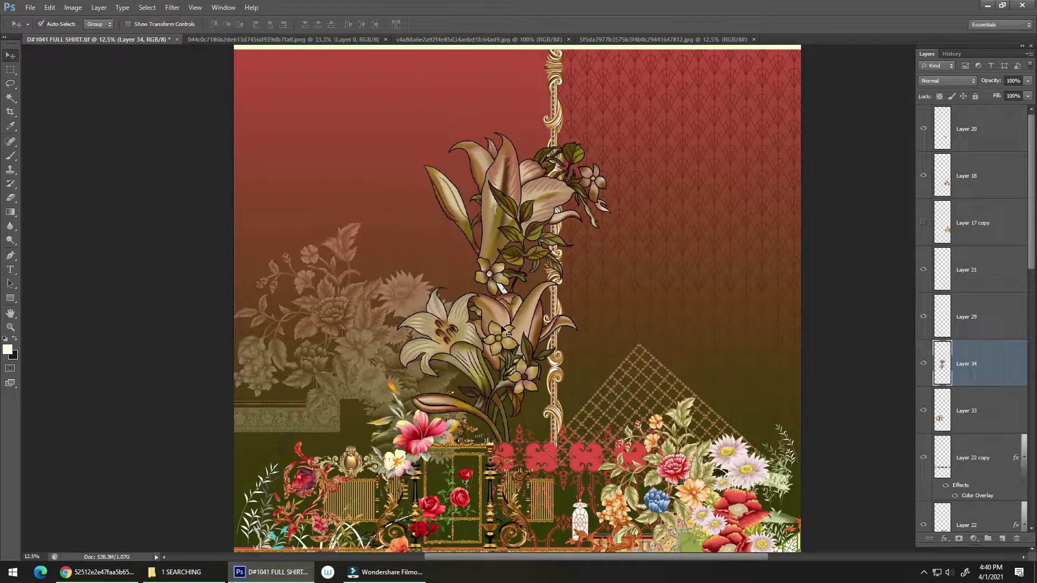
Step: Move the lily bouquet right onto the gold column and place its layer below Layer 18 copy, behind the column
drag(504, 334, 540, 332)
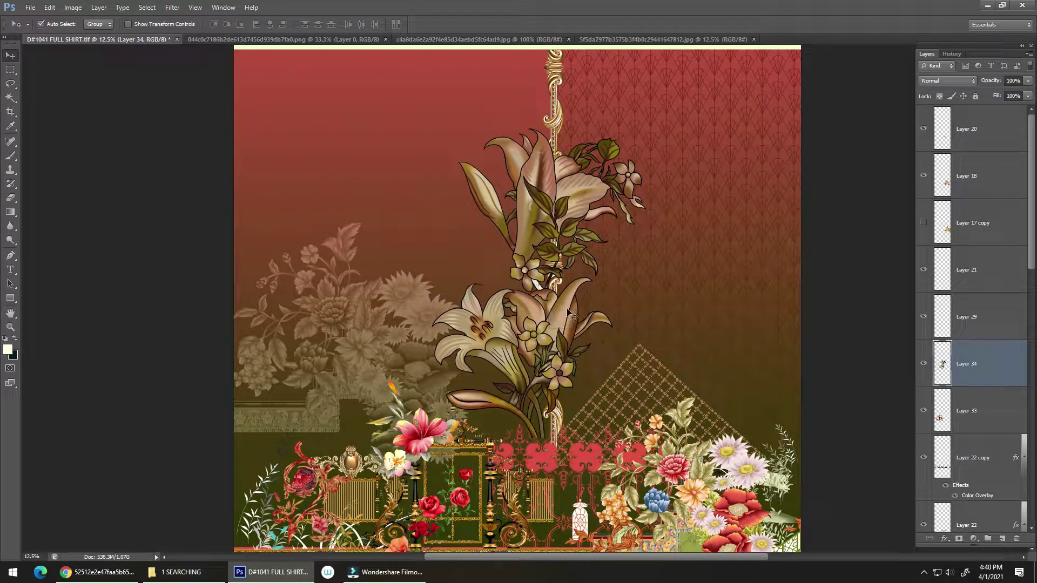
drag(978, 359, 997, 427)
mouse_move(527, 339)
mouse_down()
mouse_move(524, 322)
mouse_move(551, 327)
mouse_move(540, 338)
mouse_up()
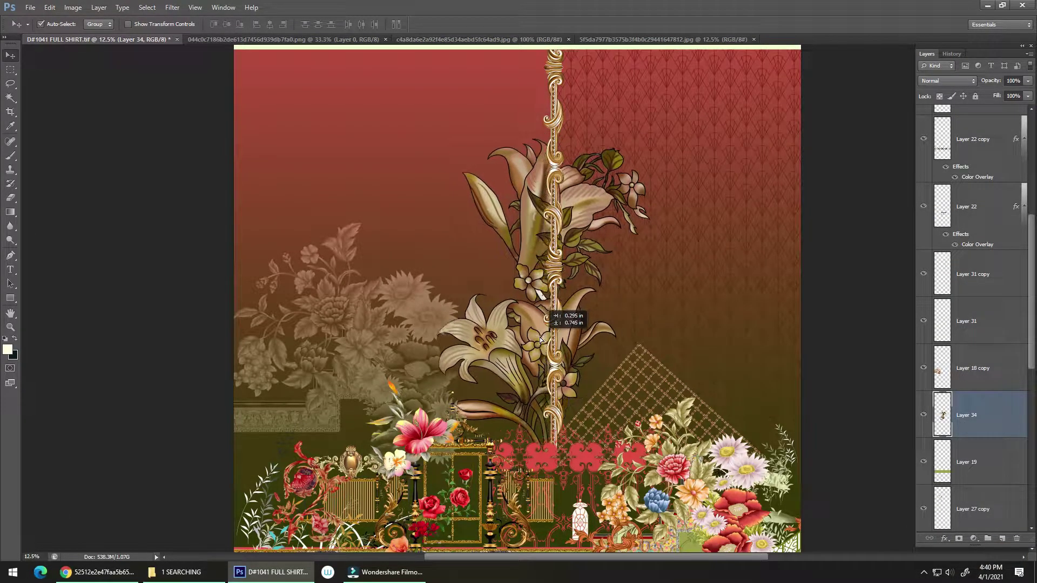
Step: Flip the lily bouquet horizontally and shift it to the left side of the gold column
key(ctrl+t)
right_click(540, 317)
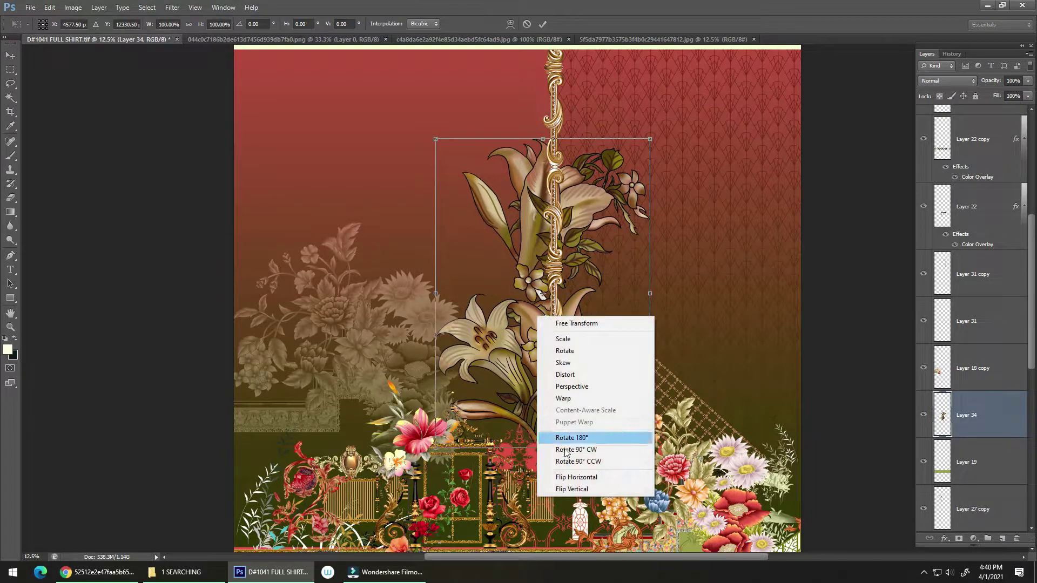
click(572, 479)
mouse_move(523, 369)
mouse_down()
mouse_move(466, 378)
mouse_move(465, 359)
mouse_move(507, 362)
mouse_up()
double_click(476, 377)
drag(515, 358, 507, 391)
drag(514, 370, 522, 331)
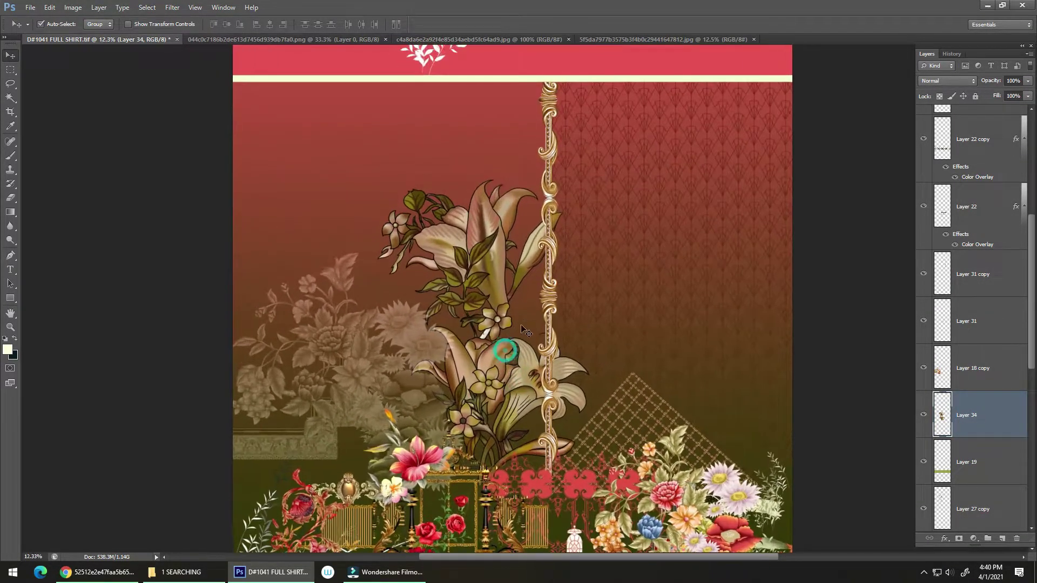
Step: Scale the lily bouquet down to about 67% beside the base of the gold column
key(ctrl+t)
drag(589, 180, 519, 280)
drag(488, 323, 529, 311)
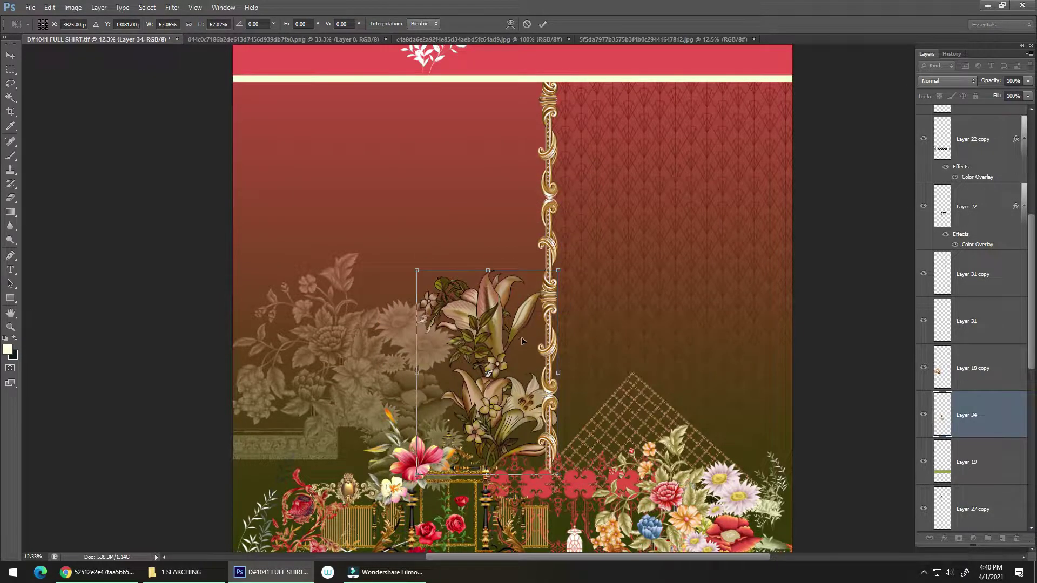
drag(521, 354, 500, 168)
drag(503, 209, 519, 212)
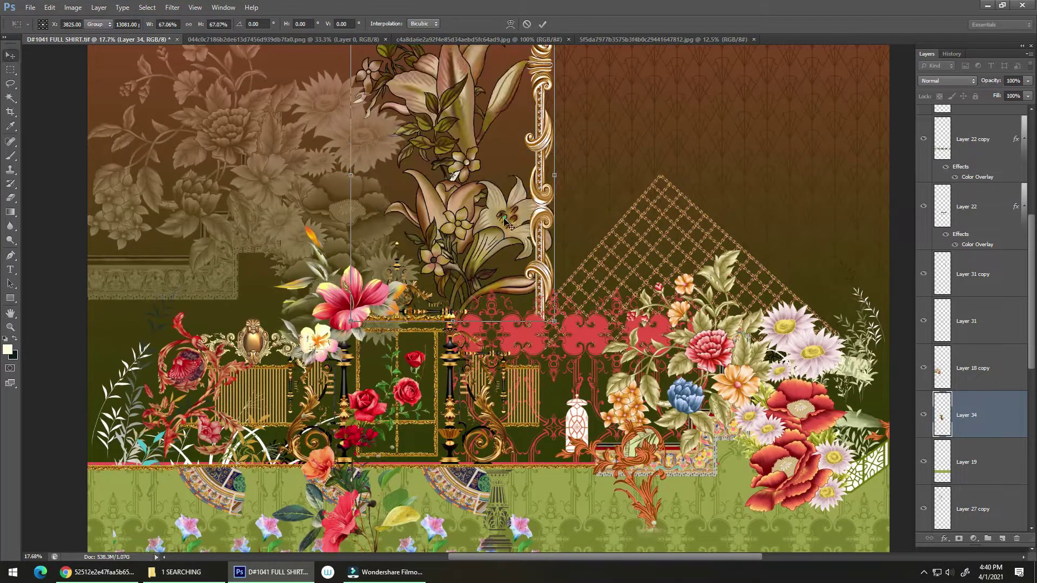
key(Return)
Step: Duplicate the lily bouquet down toward the gate and place the copy's layer directly above Layer 18
drag(392, 409, 452, 381)
click(452, 382)
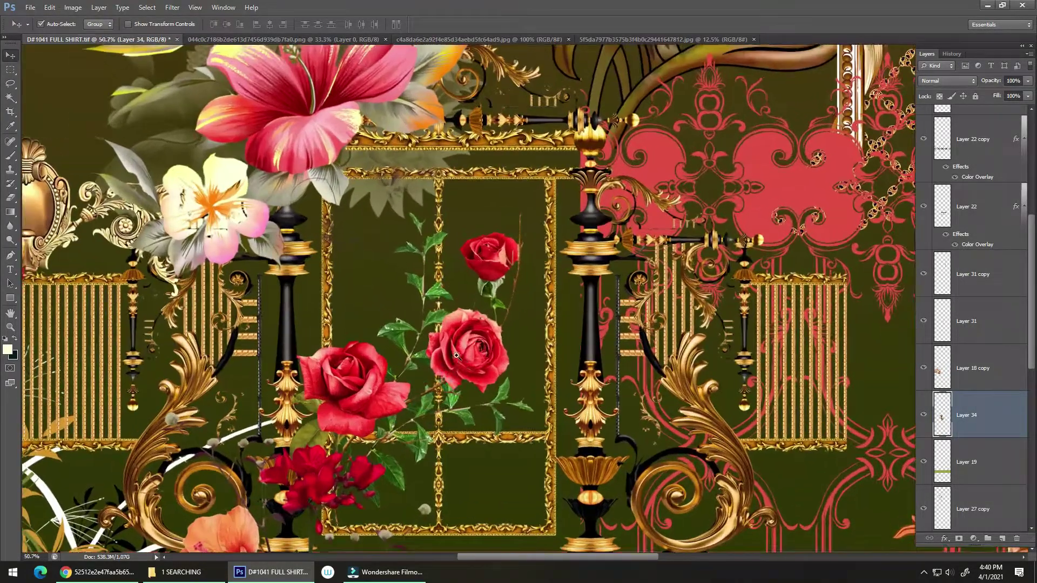
click(452, 382)
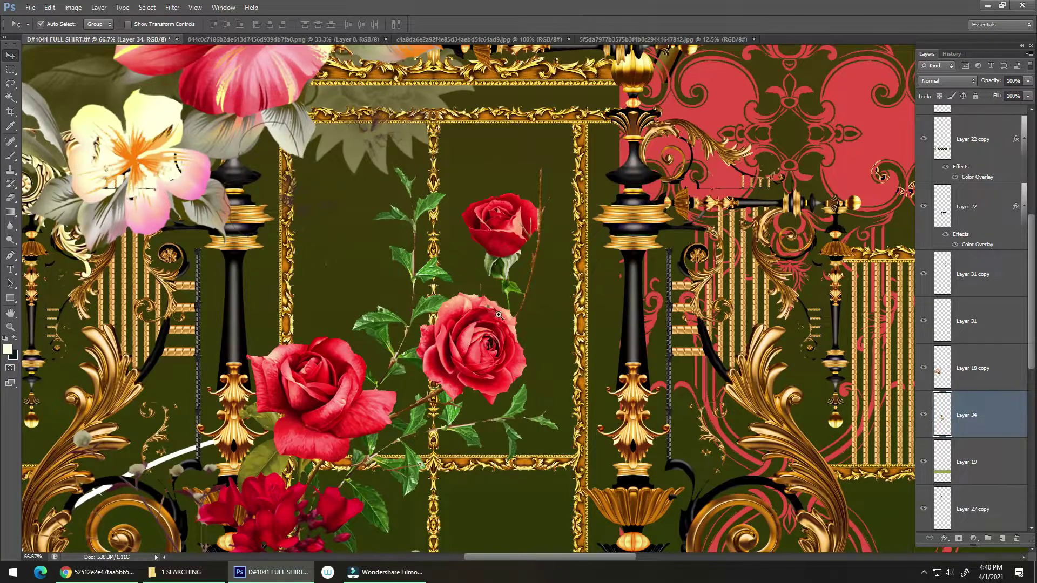
scroll(498, 315, down, 3)
drag(588, 171, 467, 370)
click(477, 350)
click(477, 351)
drag(996, 420, 972, 154)
scroll(419, 366, down, 3)
scroll(419, 366, down, 2)
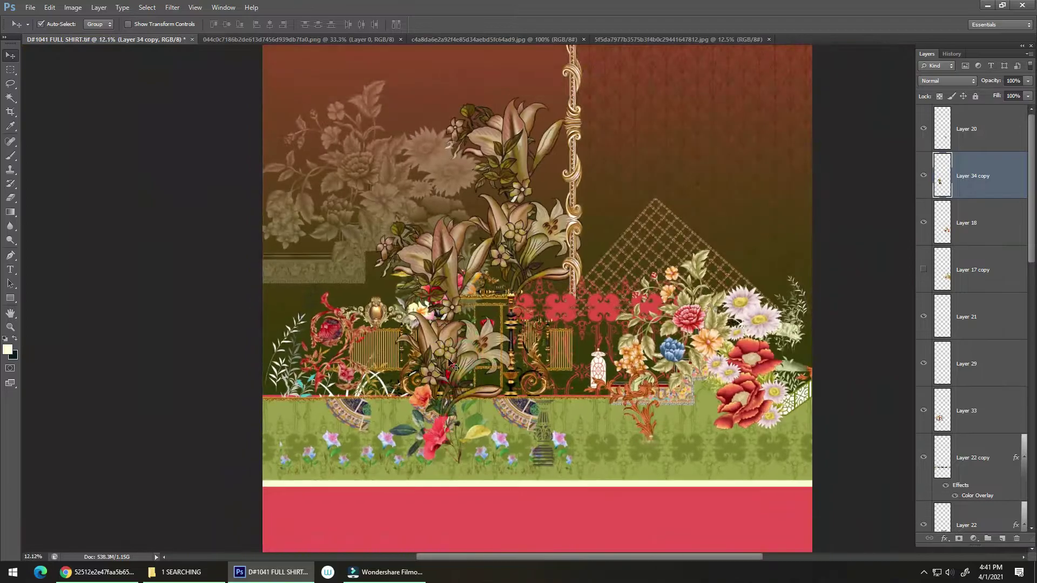
Step: Move the lily copy over the gate, scale it to about 57.7% and flip it horizontally
drag(449, 364, 482, 335)
key(ctrl+t)
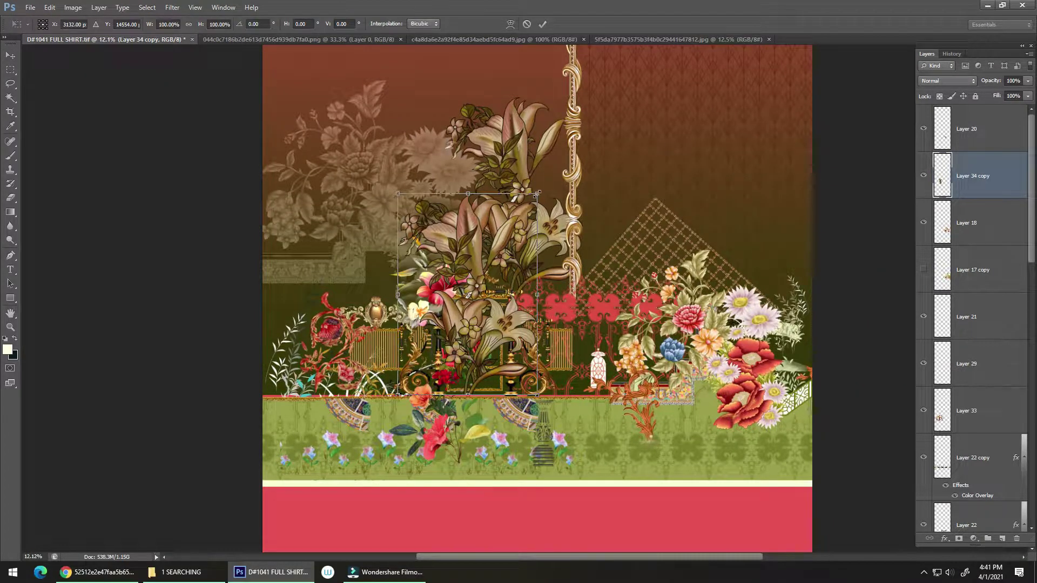
drag(537, 193, 509, 236)
scroll(508, 236, up, 4)
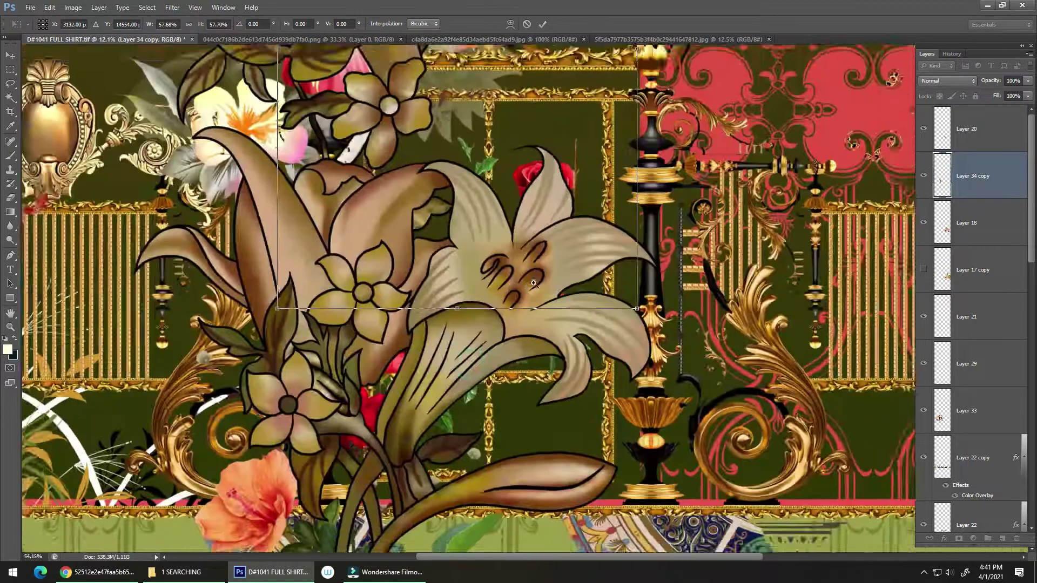
right_click(509, 275)
click(540, 432)
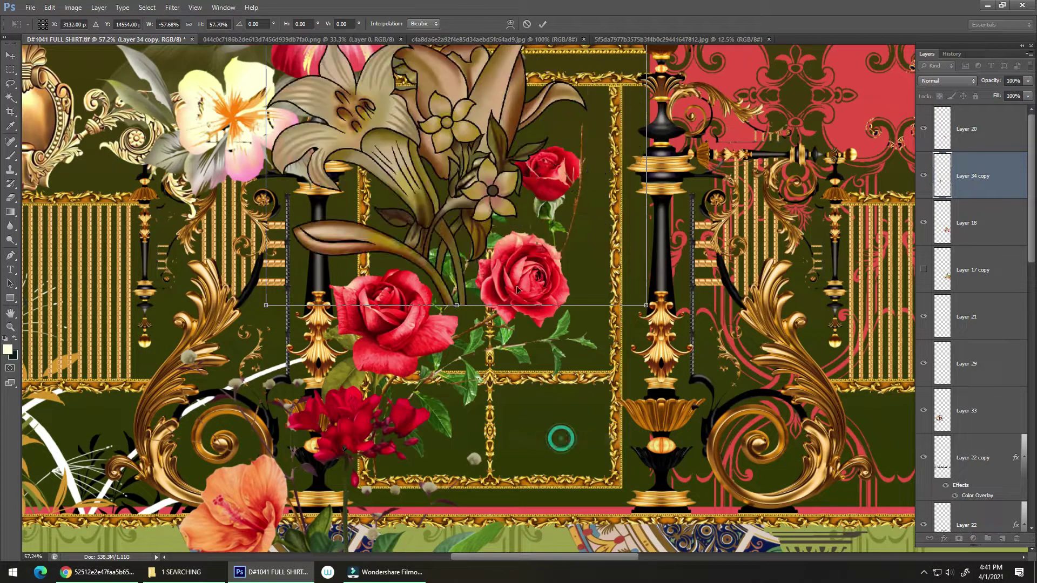
Step: Scale the lily copy down to about 43.6% and position it inside the gate's gold frame
drag(517, 290, 425, 478)
scroll(438, 393, down, 3)
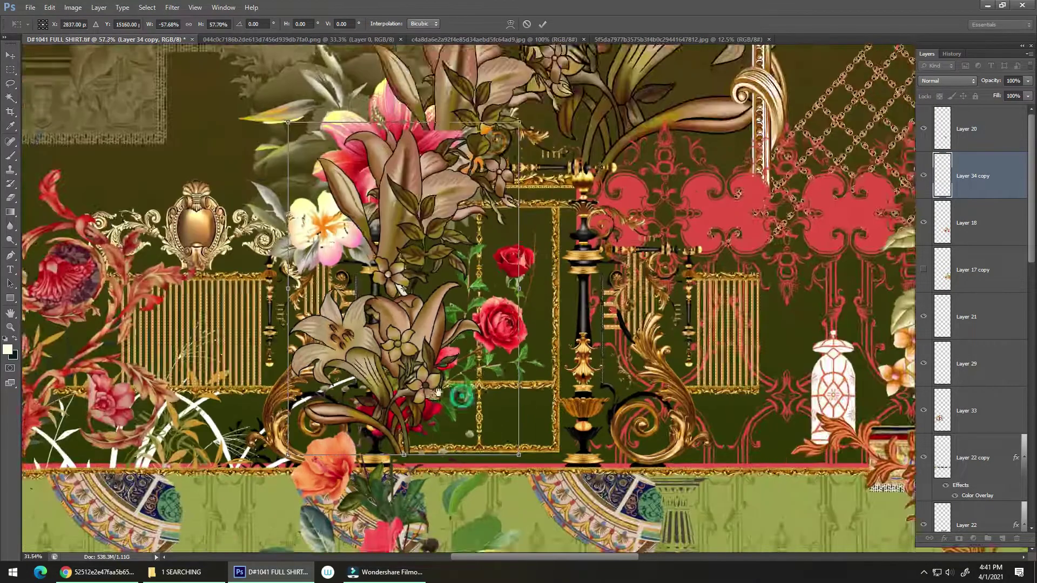
drag(439, 392, 435, 410)
drag(295, 194, 344, 266)
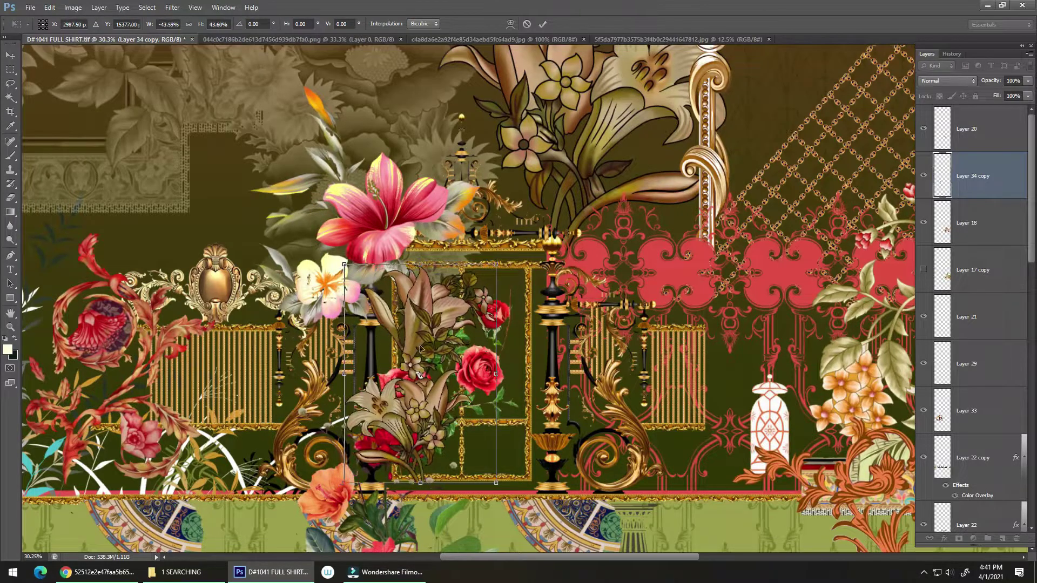
drag(419, 348, 447, 344)
key(Return)
Step: Lasso the red roses and their leaves behind the lily copy on Layer 33, delete them and clear the selection
scroll(475, 367, up, 5)
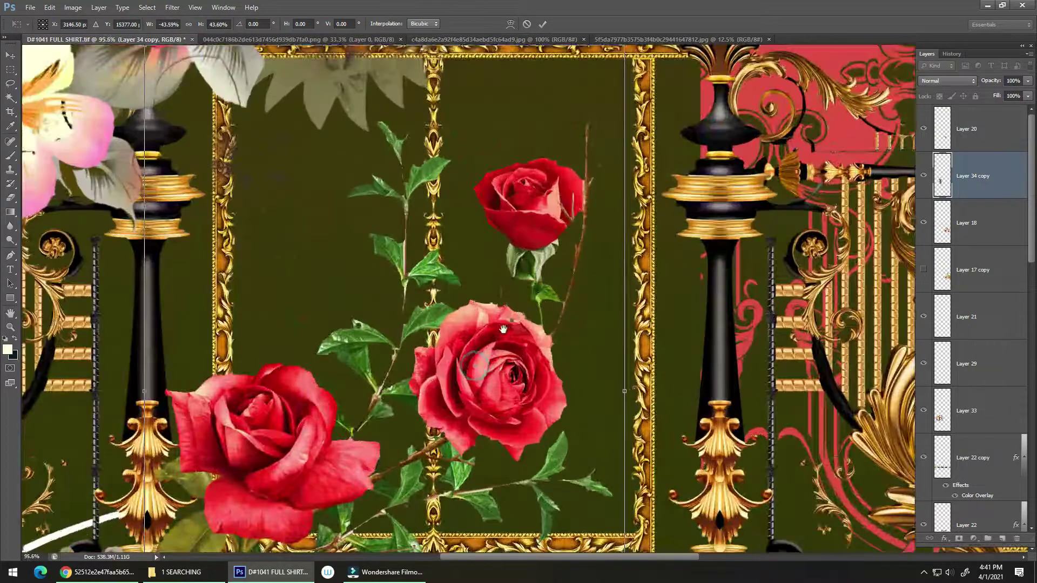
scroll(454, 330, down, 6)
scroll(454, 331, up, 3)
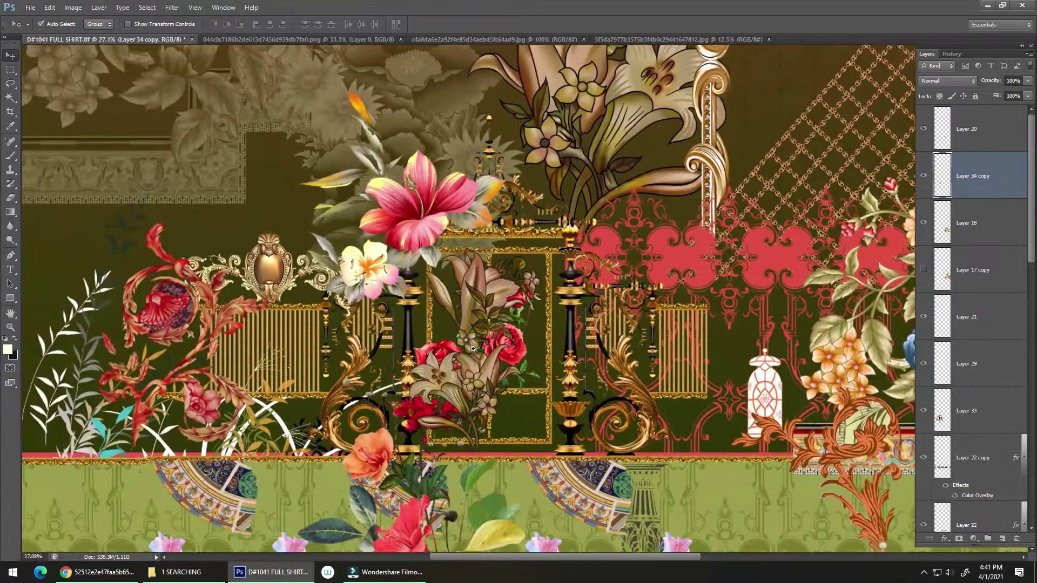
drag(458, 361, 478, 392)
scroll(480, 389, down, 3)
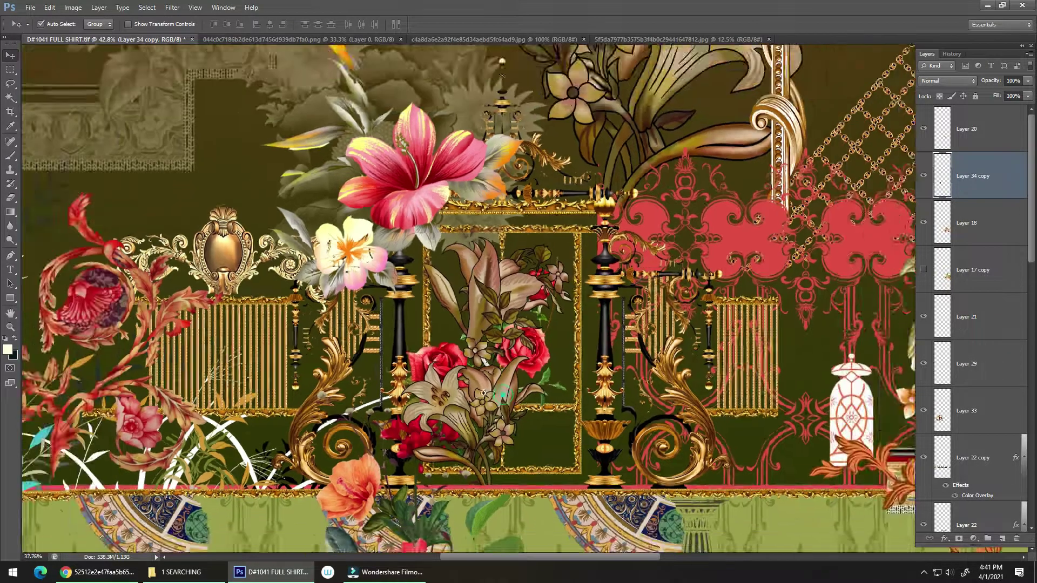
scroll(480, 387, up, 3)
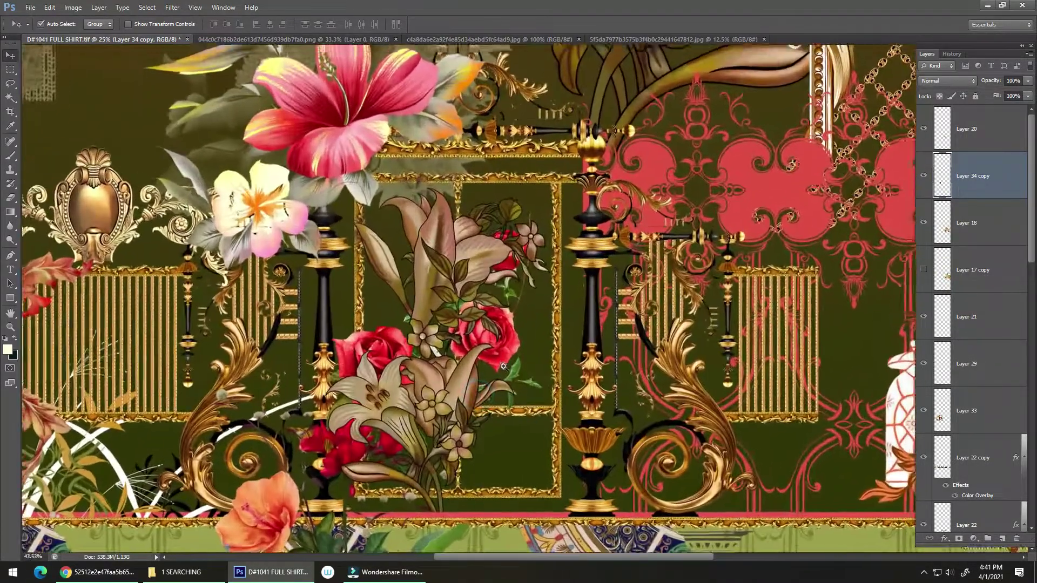
click(481, 357)
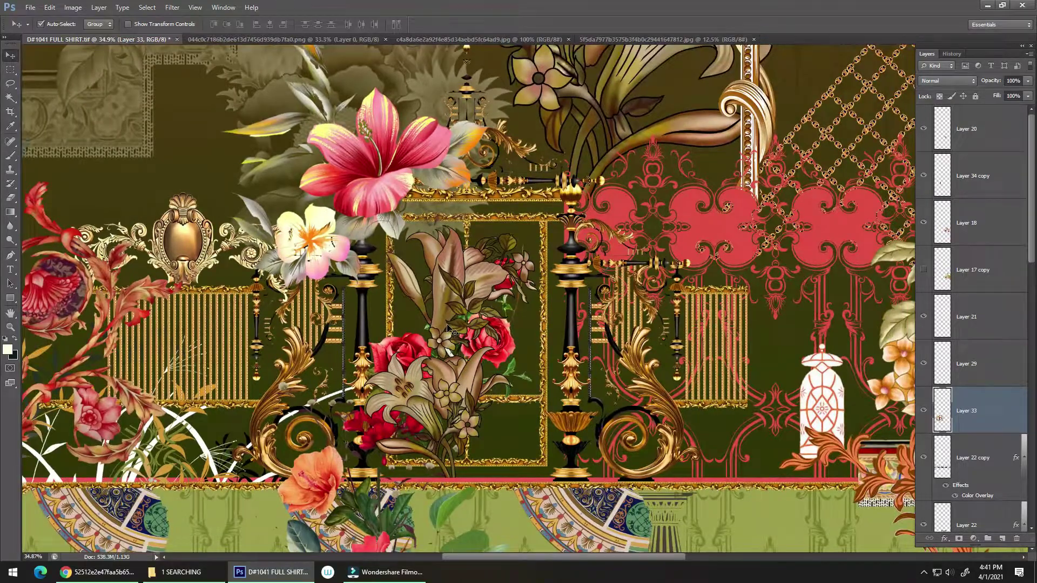
key(l)
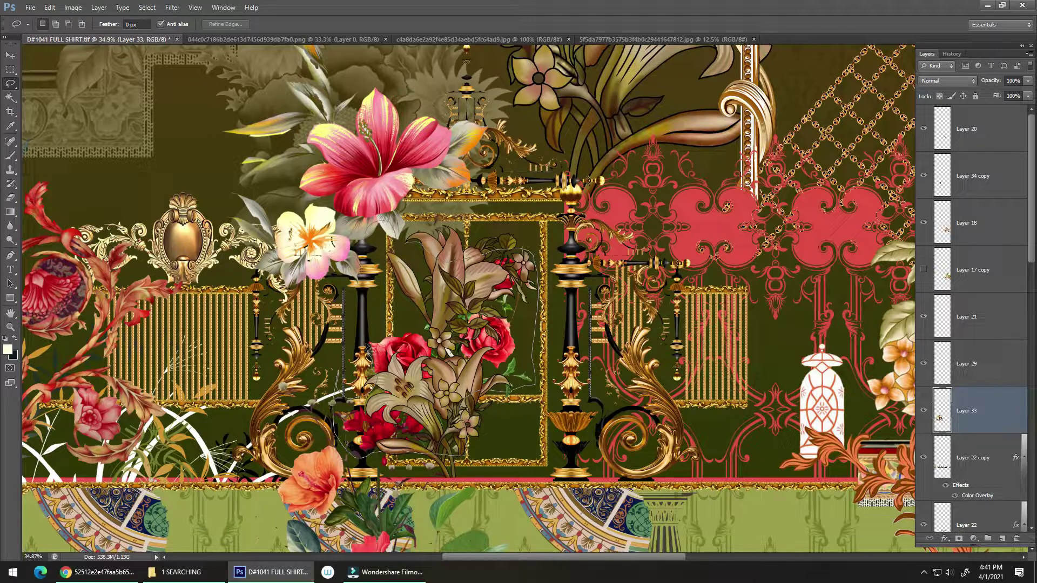
drag(407, 328, 408, 324)
key(Delete)
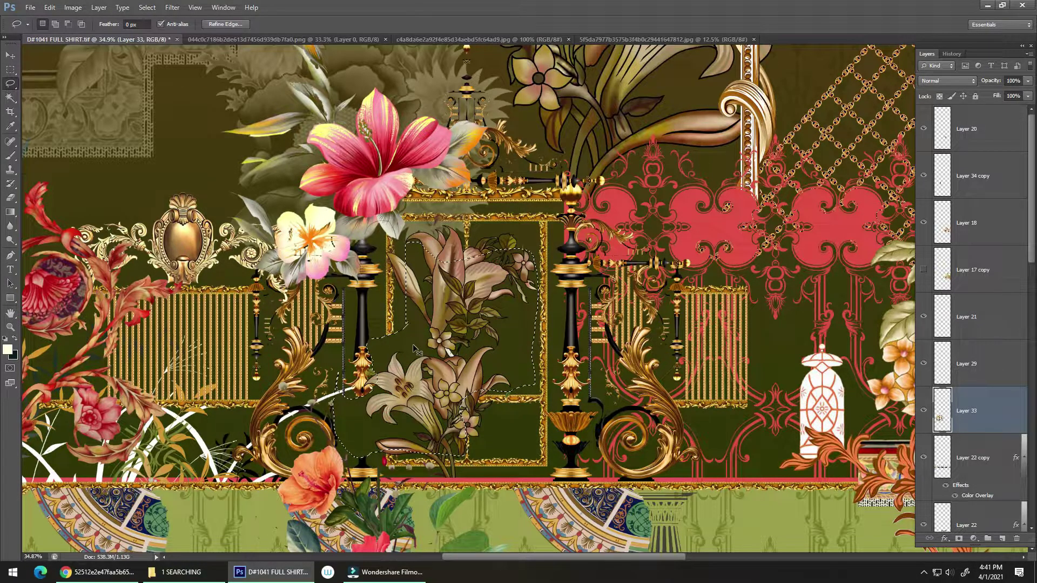
key(ctrl+d)
Step: Try the flowering tree illustration 8ecf33d98e5d7e23f39db18f7372e594.jpg from the 1 SEARCHING folder as a floral source
drag(564, 439, 529, 368)
ctrl+click(526, 392)
key(alt+Tab)
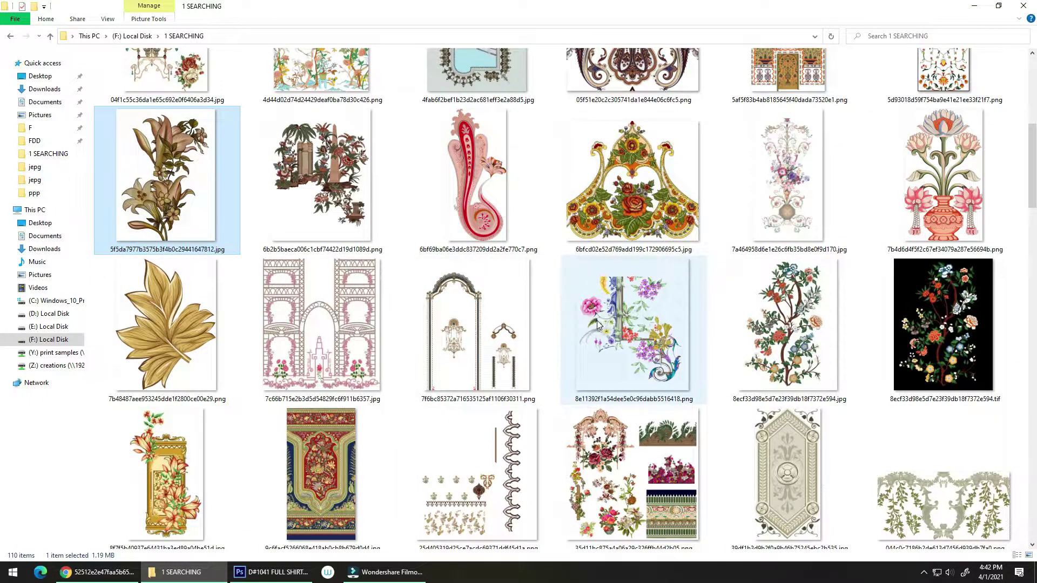
drag(776, 325, 712, 245)
key(alt+Tab)
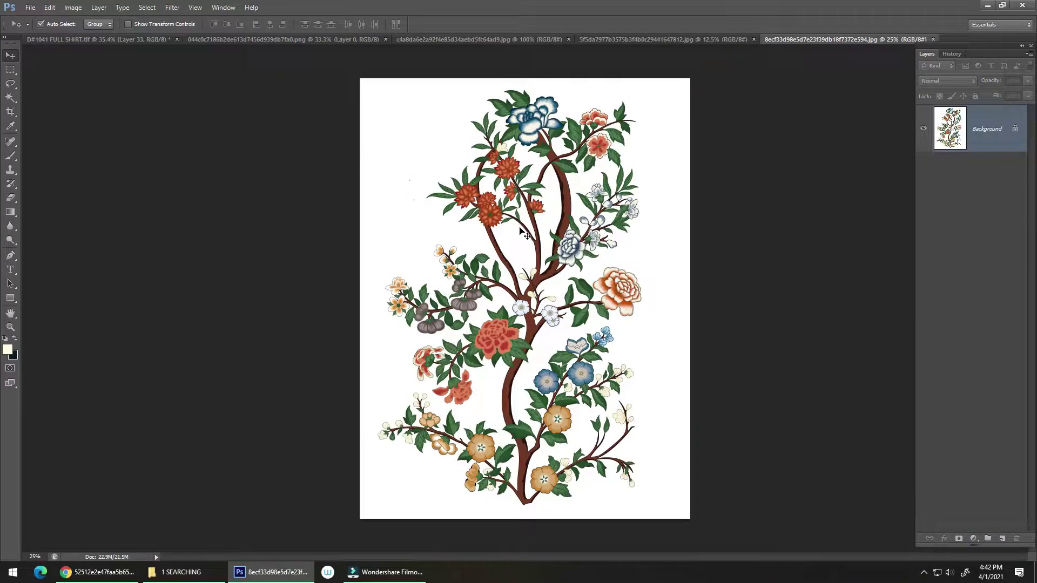
key(ctrl+Tab)
key(alt+Tab)
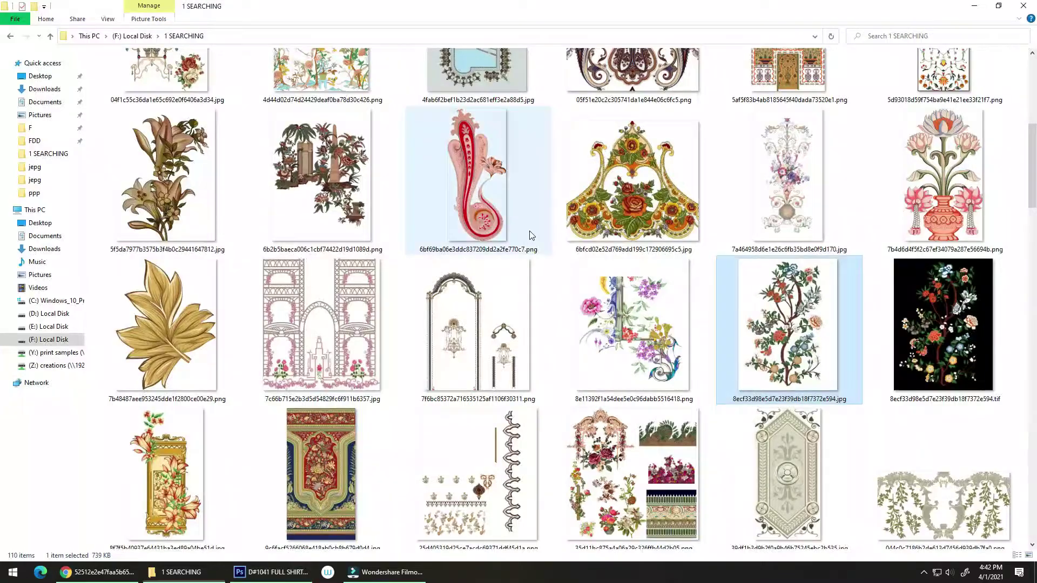
Step: Find the motif sheet 35d11bc875a4a06a29c326ffb44d2b05.png in the 1 SEARCHING folder and open it in Photoshop
click(964, 367)
scroll(574, 281, down, 2)
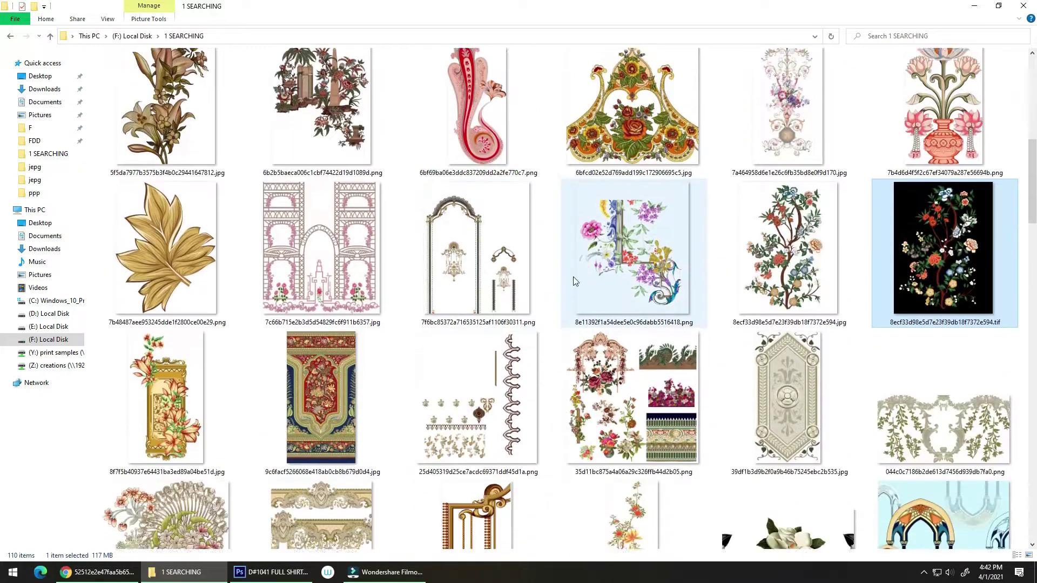
scroll(574, 280, down, 2)
click(589, 354)
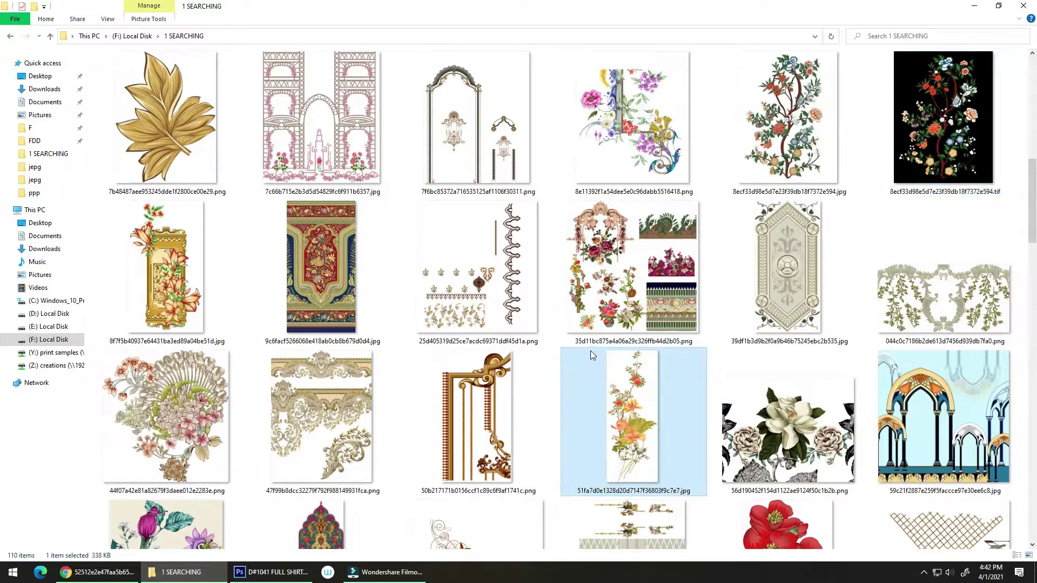
drag(600, 301, 958, 379)
key(alt+Tab)
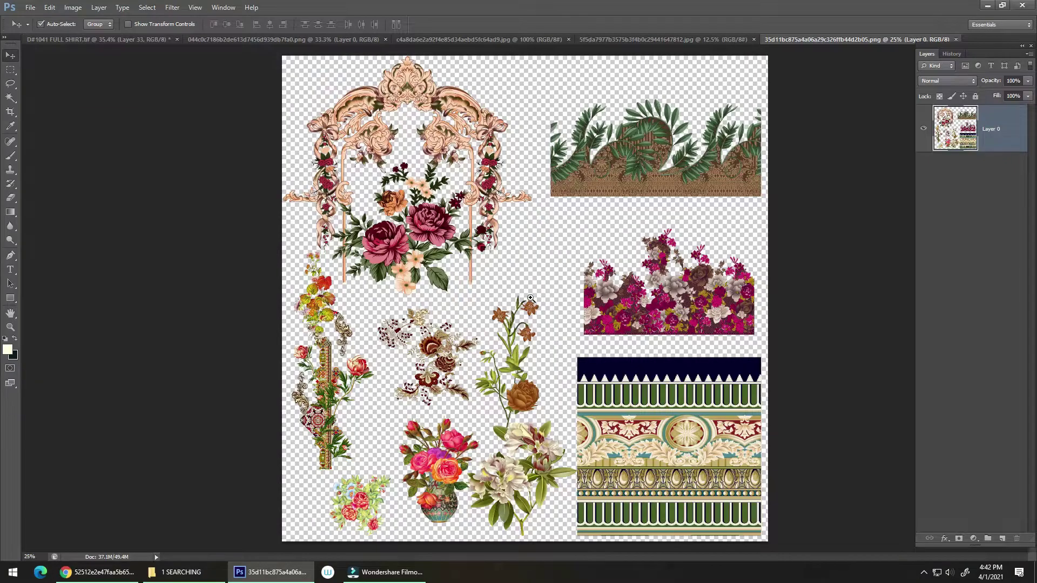
Step: Lasso the brown rose stem with its small lilies on the motif sheet and copy it into the D#1041 FULL SHIRT design
drag(526, 400, 610, 397)
drag(567, 345, 475, 340)
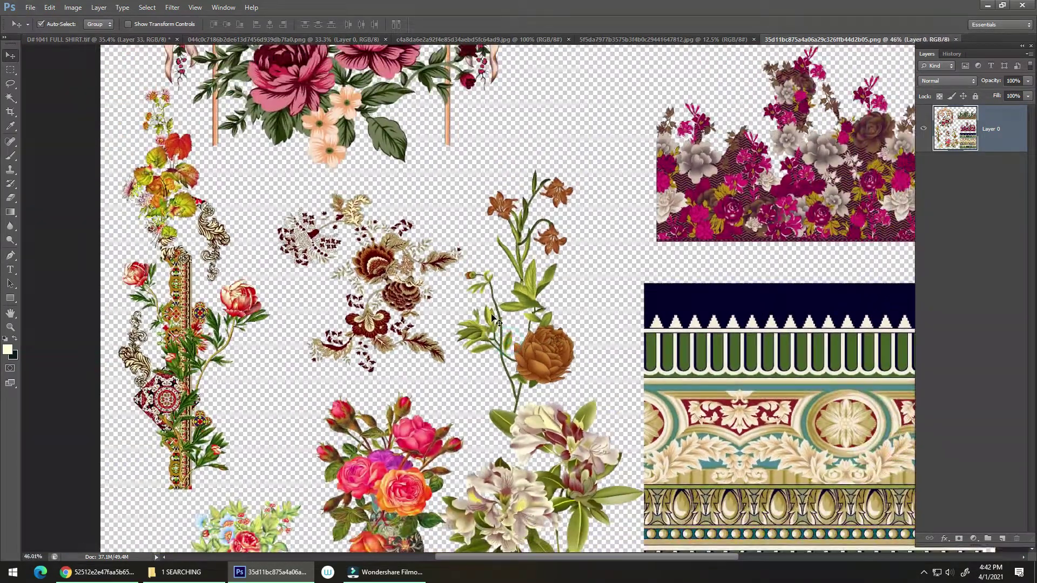
key(l)
mouse_move(455, 290)
mouse_down()
mouse_move(464, 270)
mouse_move(482, 229)
mouse_up()
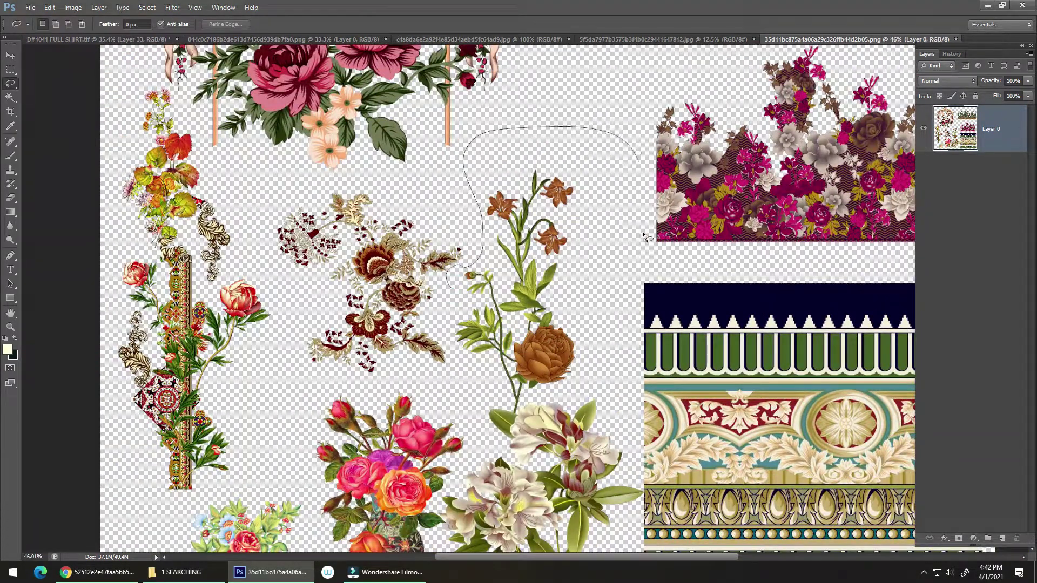
drag(474, 447, 460, 417)
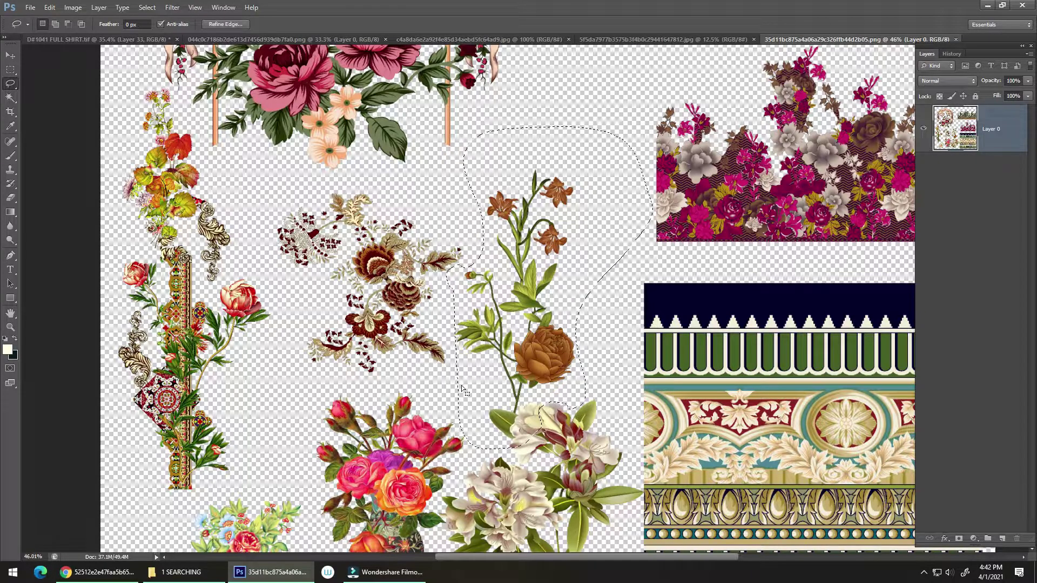
key(ctrl+c)
key(alt+w)
key(1)
key(ctrl+v)
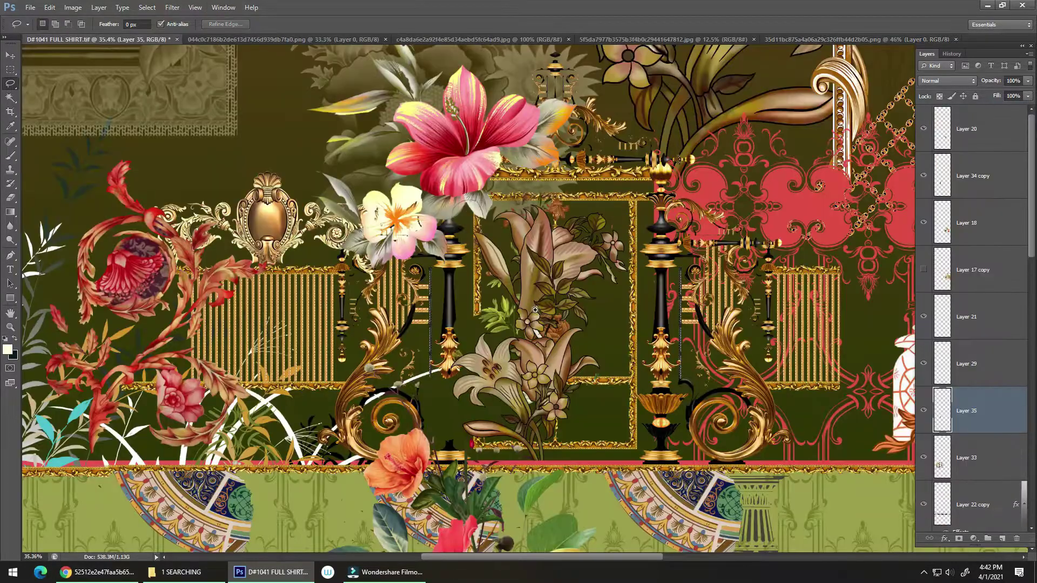
Step: Move the pasted brown rose stem onto the gate's left pillar and bring its layer to the top of the stack
key(ctrl+t)
drag(516, 295, 464, 328)
key(Return)
key(l)
key(ctrl+bracketright)
key(ctrl+bracketright)
key(ctrl+bracketright)
key(ctrl+bracketright)
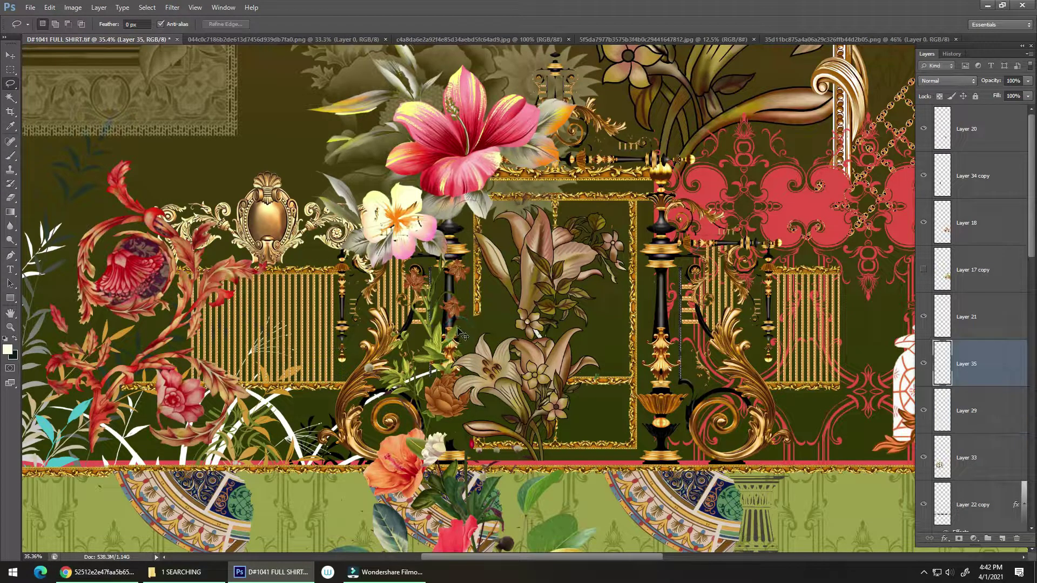
key(ctrl+bracketright)
key(ctrl+bracketright)
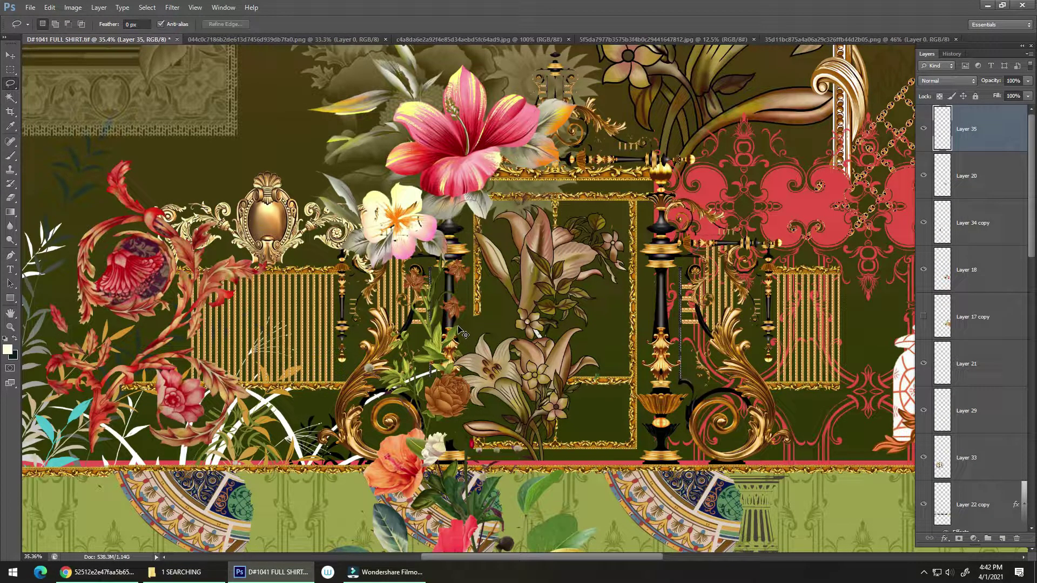
Step: Scale the brown rose stem to about 123% and shift it inward between the gate's left pillar and the framed lilies
key(ctrl+t)
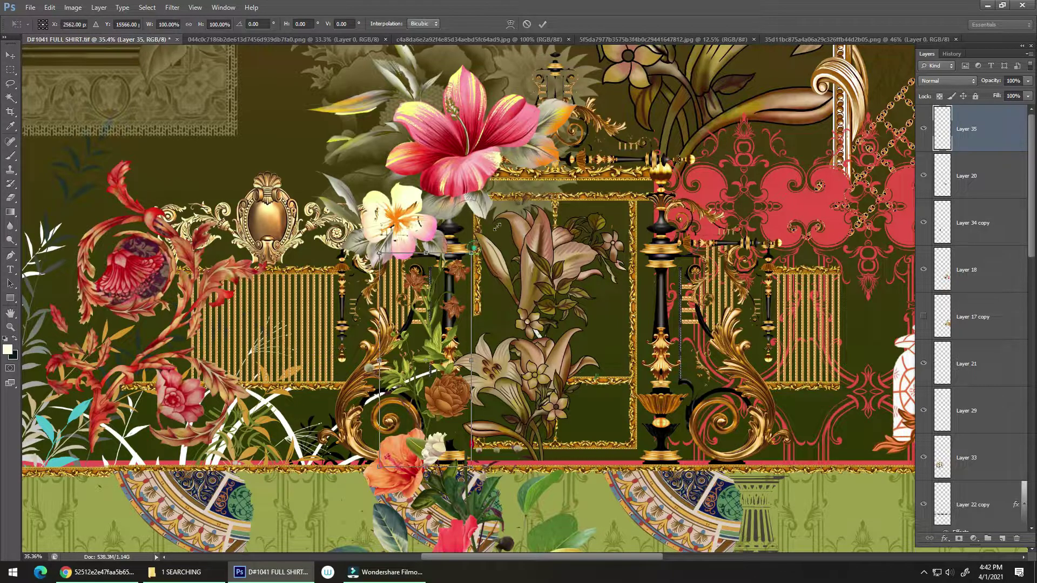
drag(472, 251, 517, 213)
drag(465, 266, 491, 269)
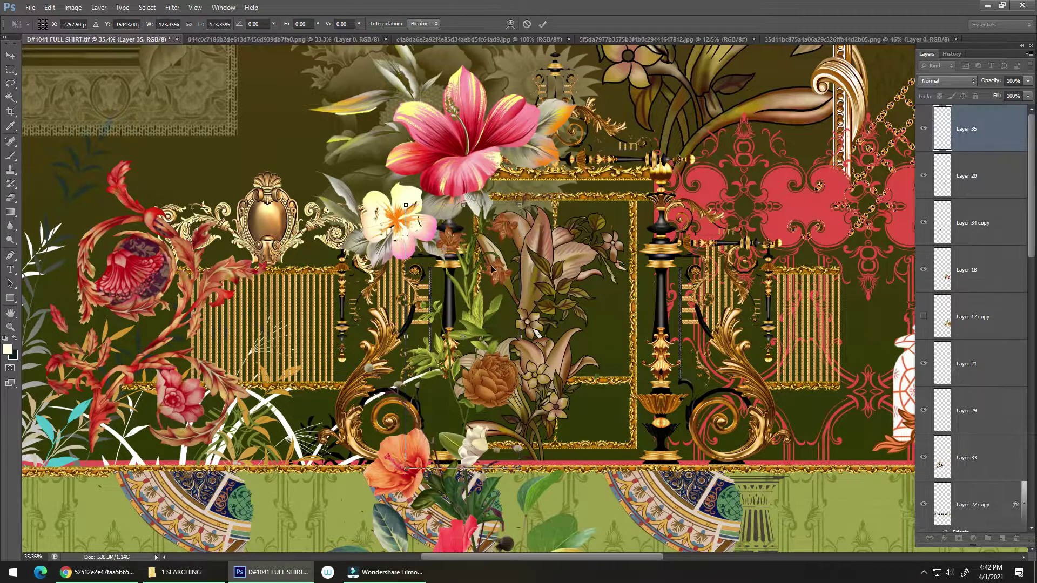
key(Return)
Step: Trim the brown rose stem at the top edge of the gold border by deleting its white flower and leaves below
drag(490, 384, 489, 292)
drag(468, 352, 502, 296)
drag(478, 342, 486, 328)
key(m)
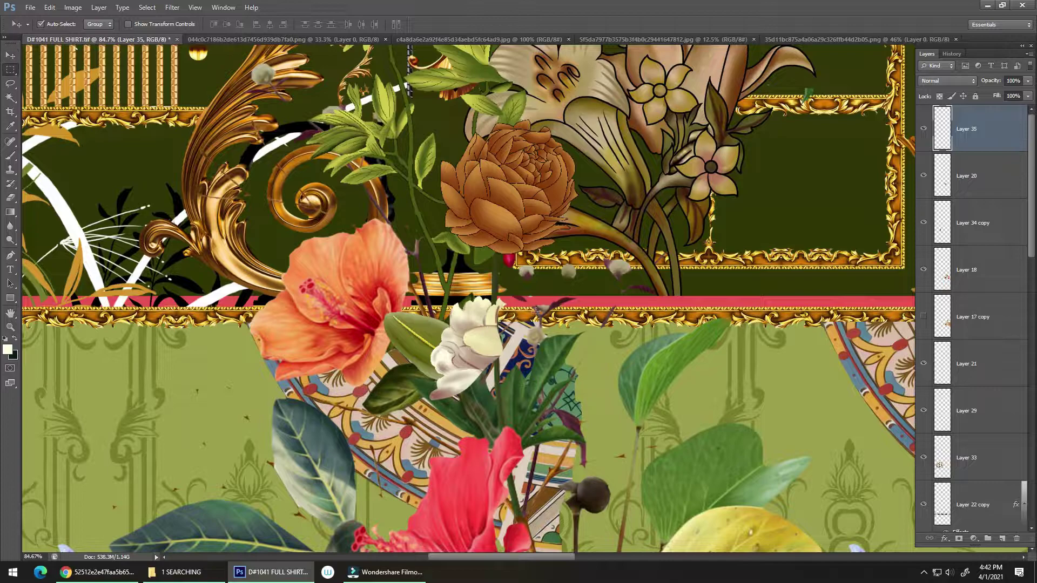
drag(556, 297, 285, 419)
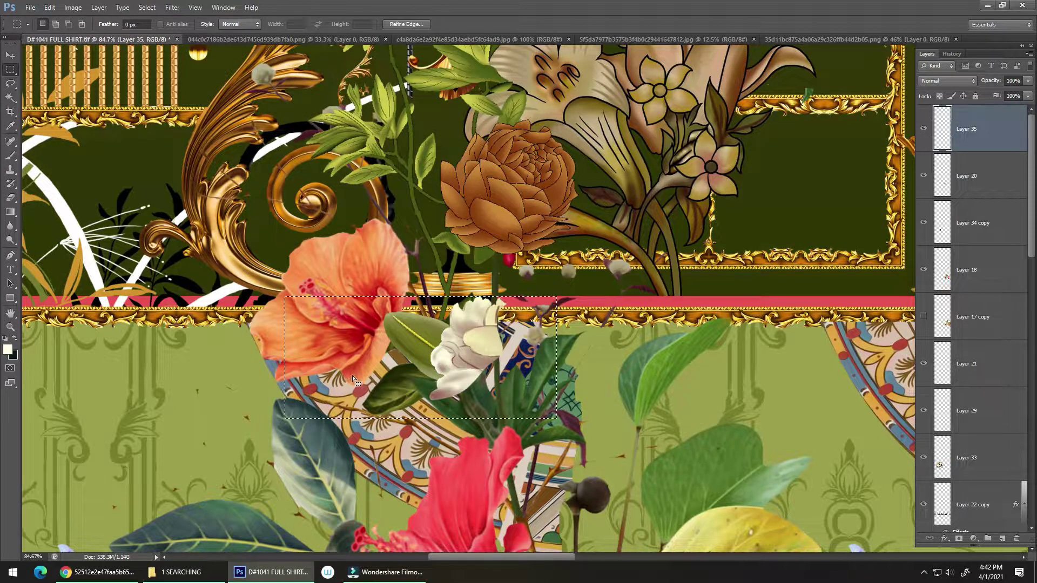
key(Delete)
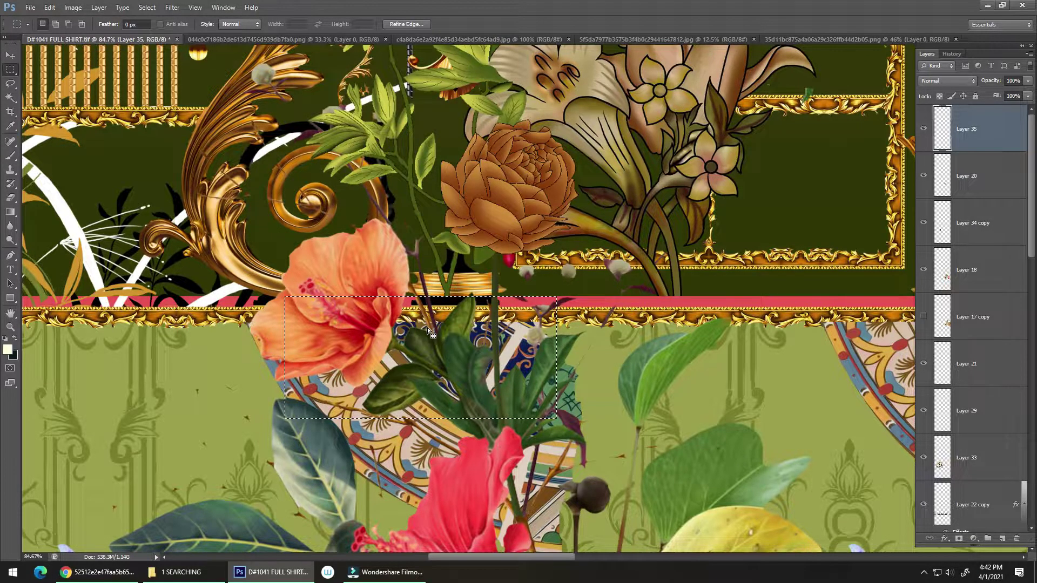
click(550, 288)
scroll(494, 312, up, 2)
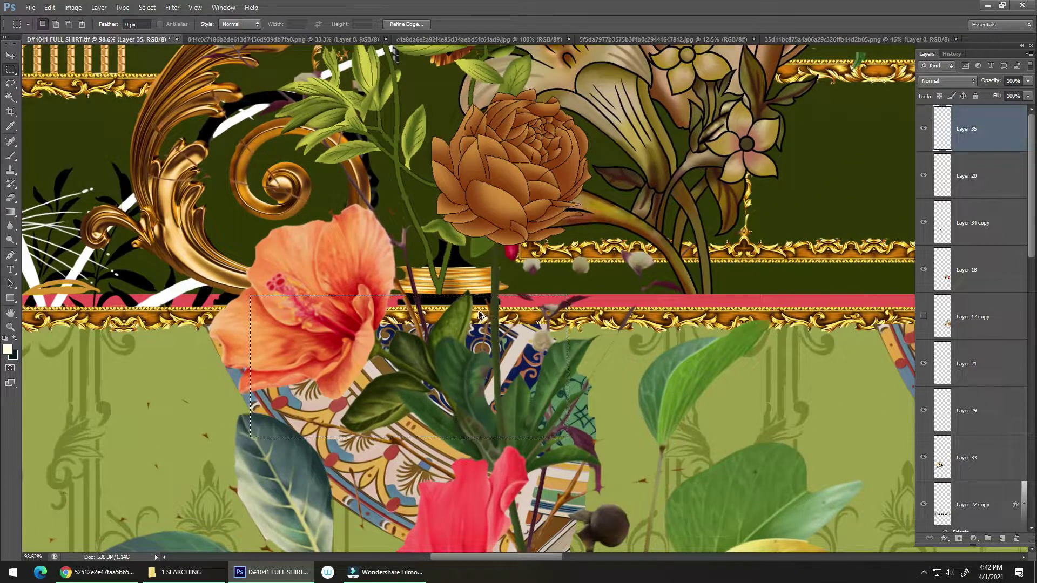
key(ctrl+alt+z)
drag(470, 314, 469, 344)
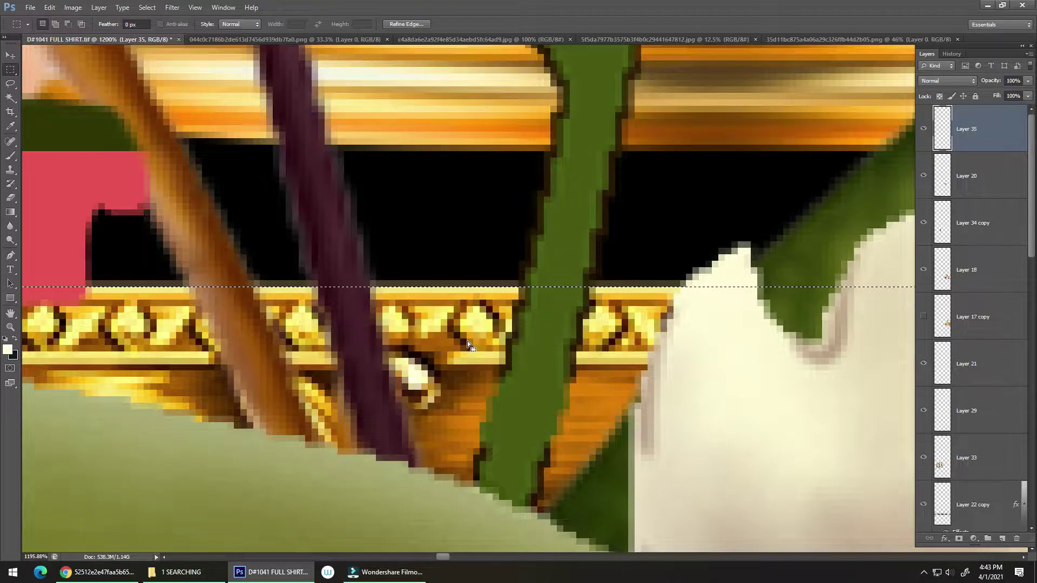
key(Delete)
key(ctrl+d)
Step: Examine the lower border and the gate's base around the brown rose stem for leftover fragments
drag(520, 308, 338, 344)
key(c)
key(v)
drag(459, 313, 494, 305)
key(ctrl+z)
drag(482, 344, 388, 297)
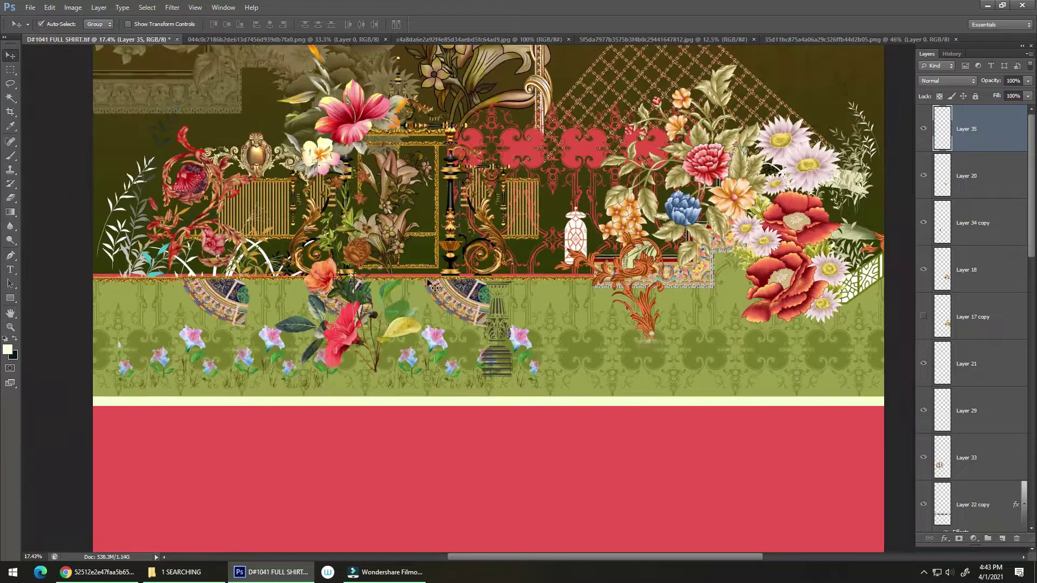
click(425, 278)
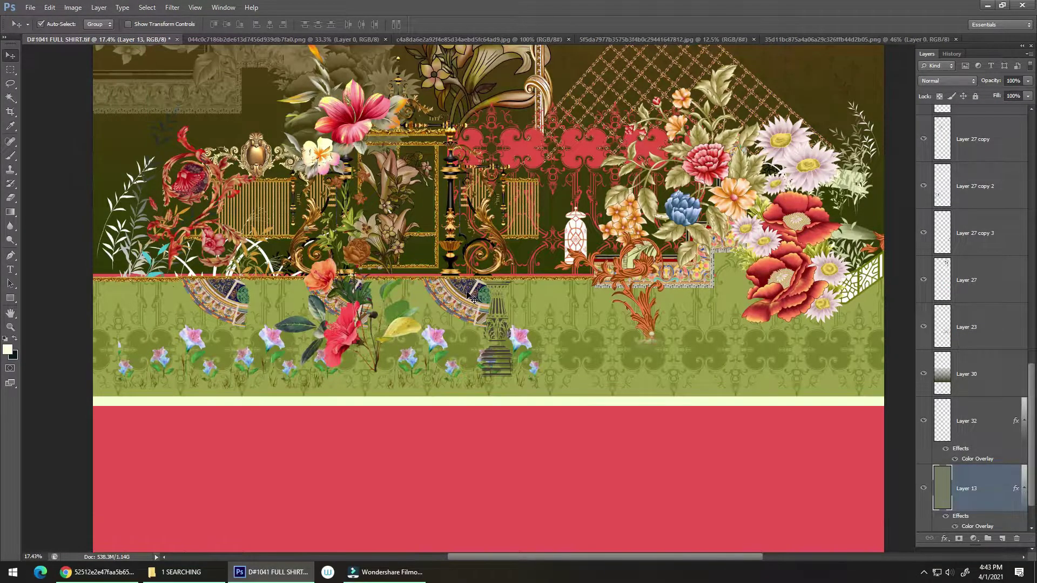
scroll(412, 281, down, 3)
drag(412, 282, 494, 279)
drag(444, 317, 444, 324)
drag(330, 324, 357, 310)
drag(494, 230, 459, 305)
drag(497, 340, 501, 294)
drag(475, 326, 485, 203)
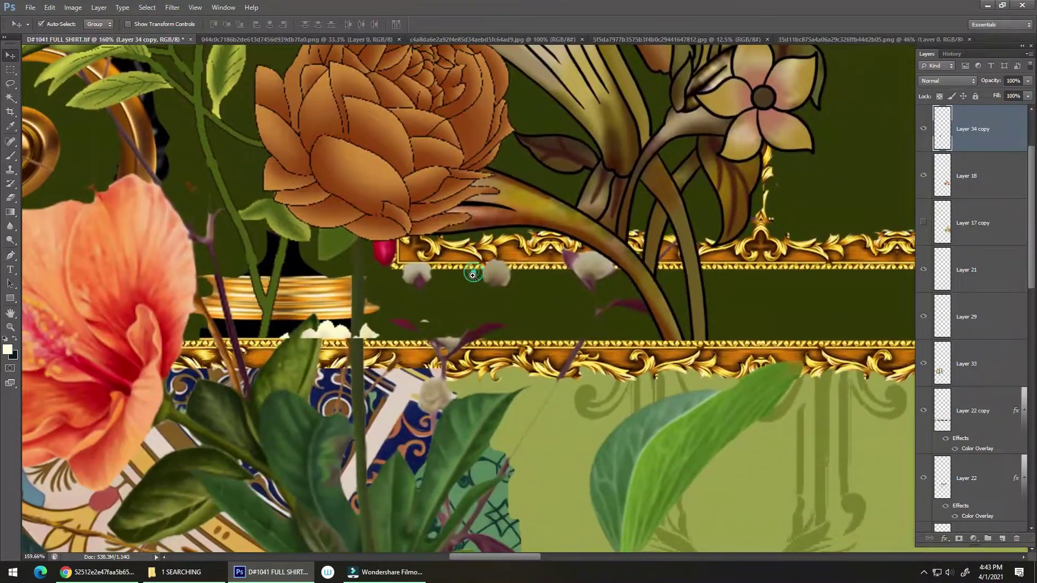
mouse_move(476, 274)
mouse_down()
mouse_move(516, 288)
mouse_move(449, 282)
mouse_move(480, 278)
mouse_move(472, 280)
mouse_up()
Step: Delete the stray vertical gold strip behind the lilies inside the lower gate frame on Layer 33
click(515, 284)
key(ctrl+z)
key(m)
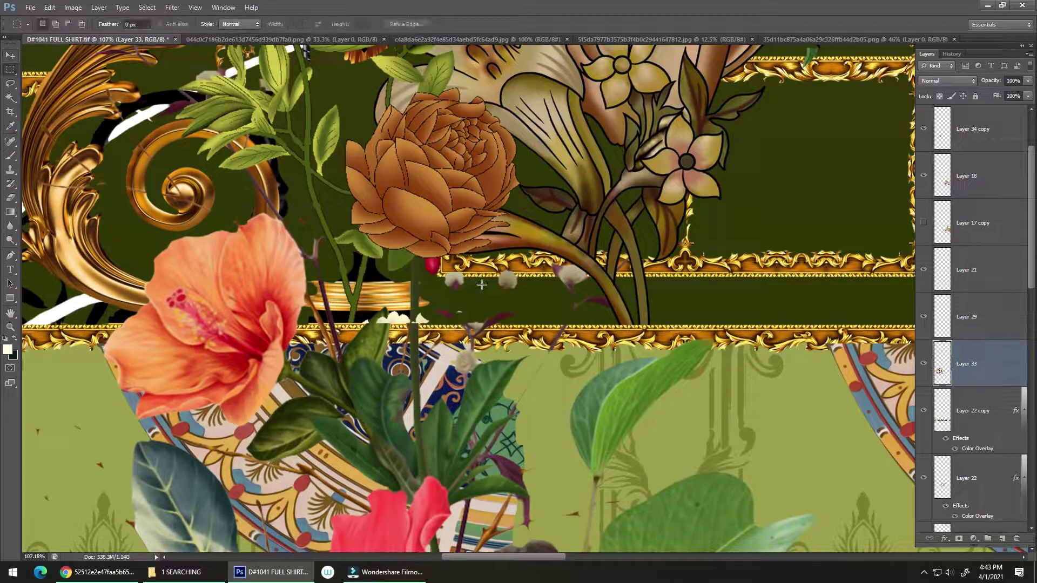
scroll(424, 281, right, 5)
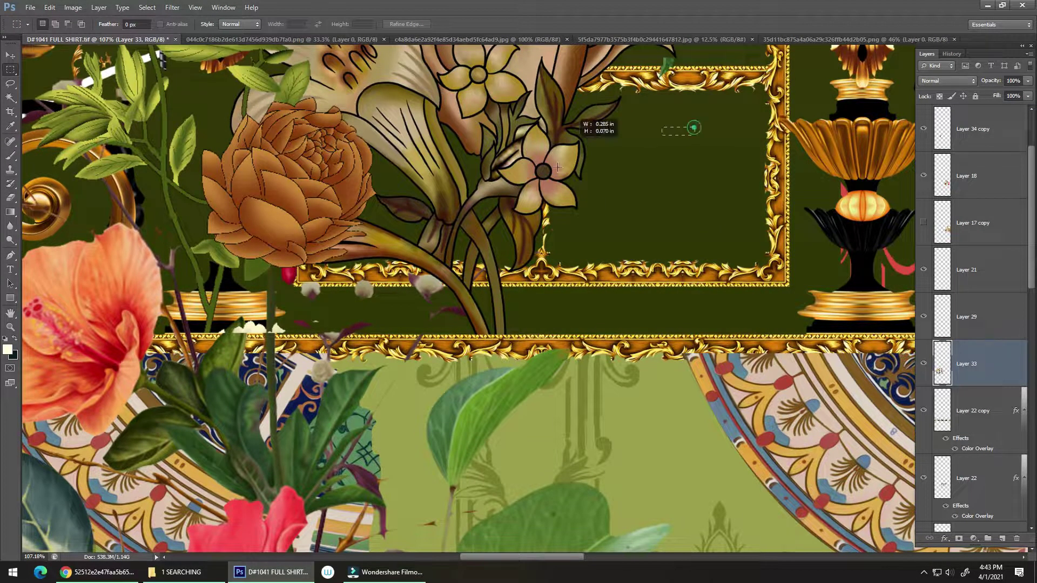
drag(515, 183, 334, 255)
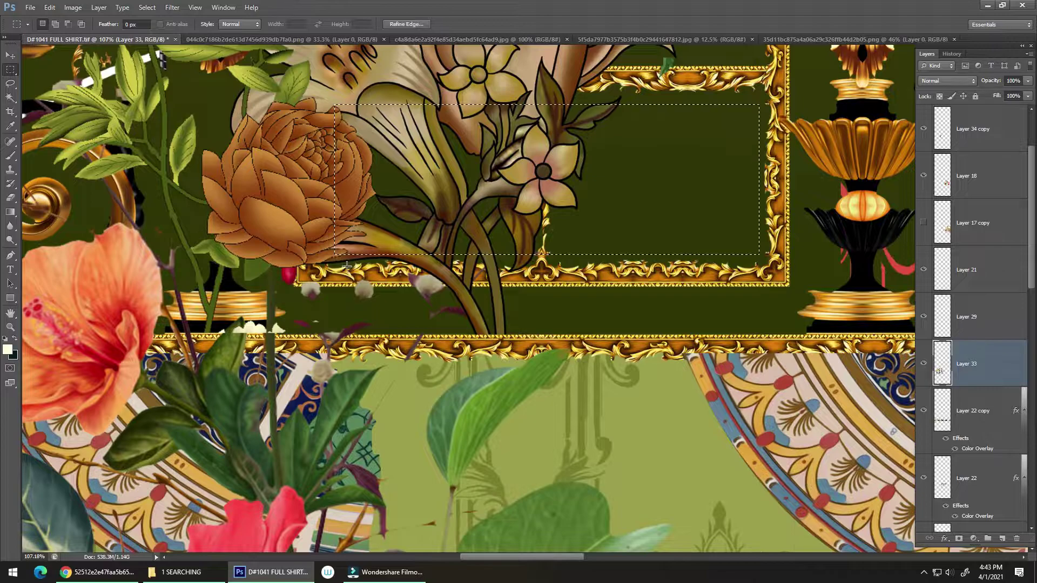
key(Delete)
key(ctrl+d)
Step: Delete the frame's lower-left gold rail with its white buds and the small fragments under the brown rose from Layer 33
drag(484, 268, 461, 269)
drag(377, 271, 427, 270)
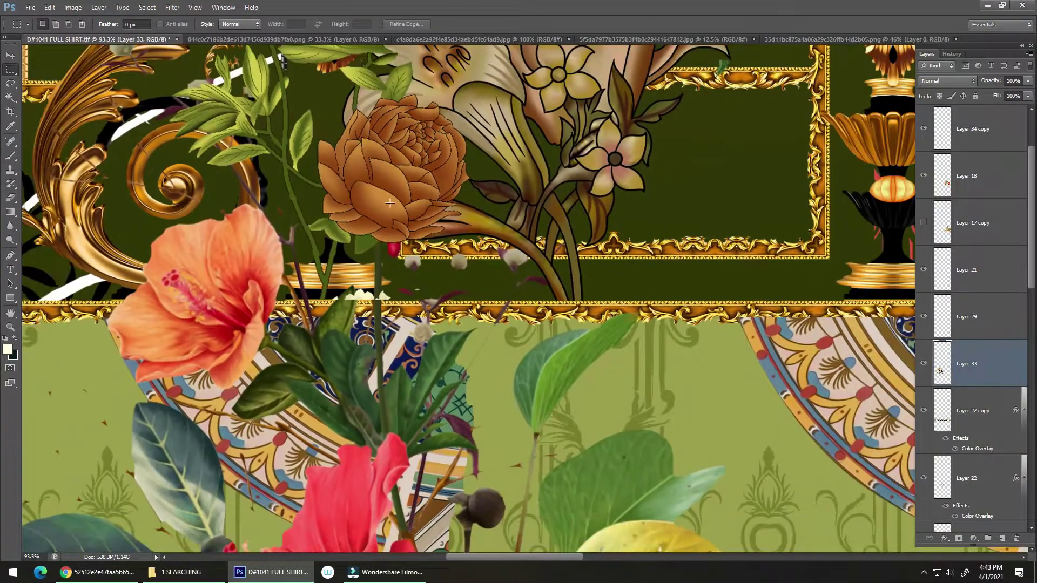
drag(390, 204, 571, 277)
key(Delete)
key(ctrl+d)
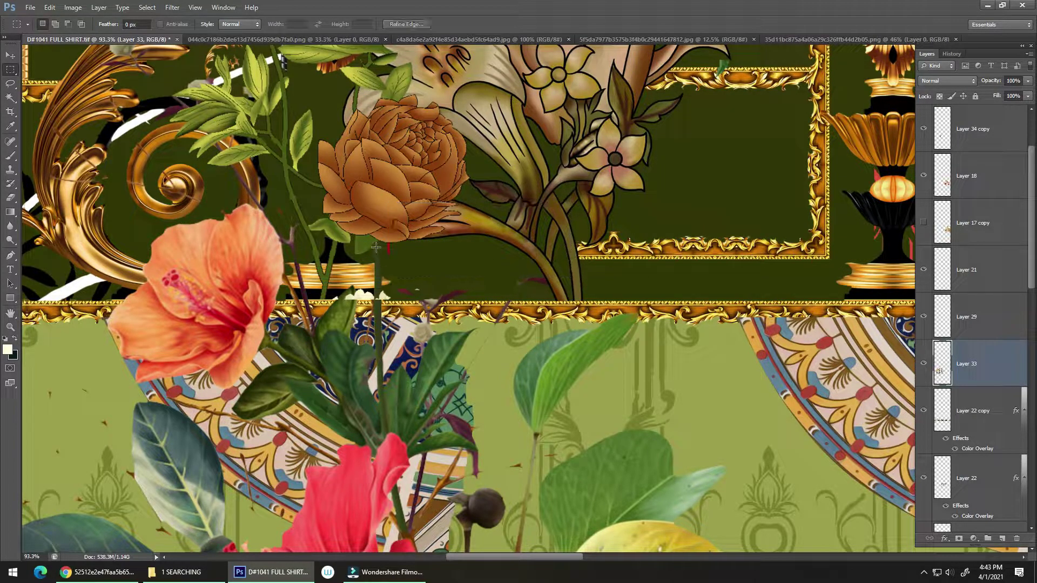
drag(377, 232, 426, 305)
key(Delete)
key(ctrl+d)
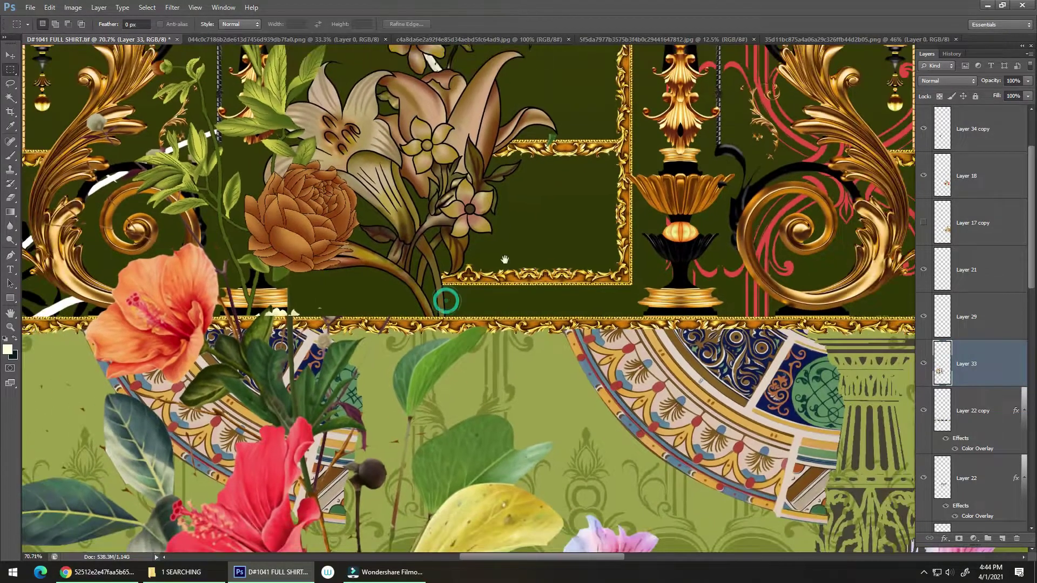
Step: Copy the gold frame's lower-right corner to a new layer, flip it horizontally and place it as the lower-left corner
drag(418, 165, 637, 301)
key(ctrl+j)
key(ctrl+t)
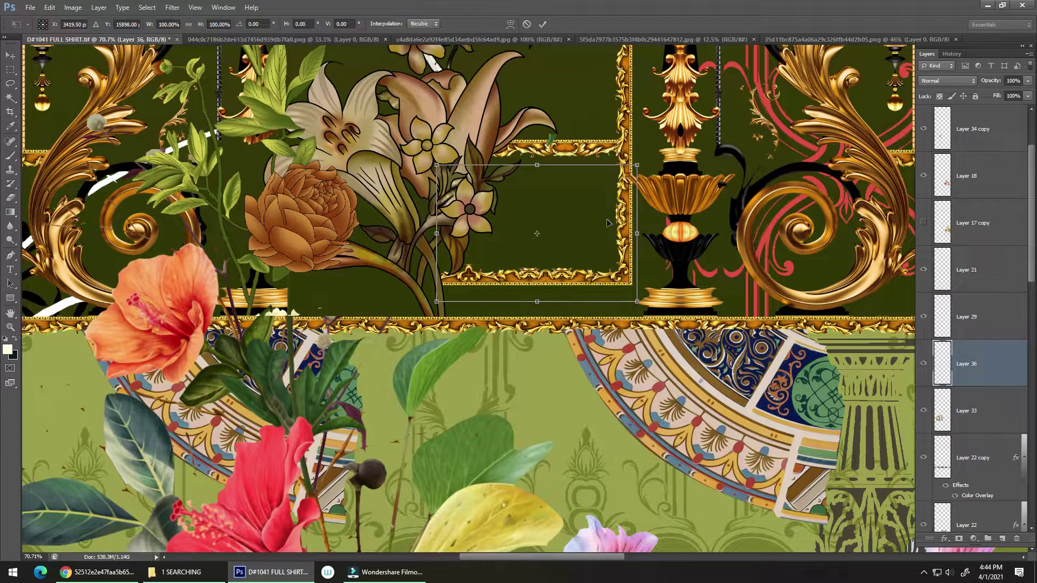
right_click(573, 247)
click(599, 407)
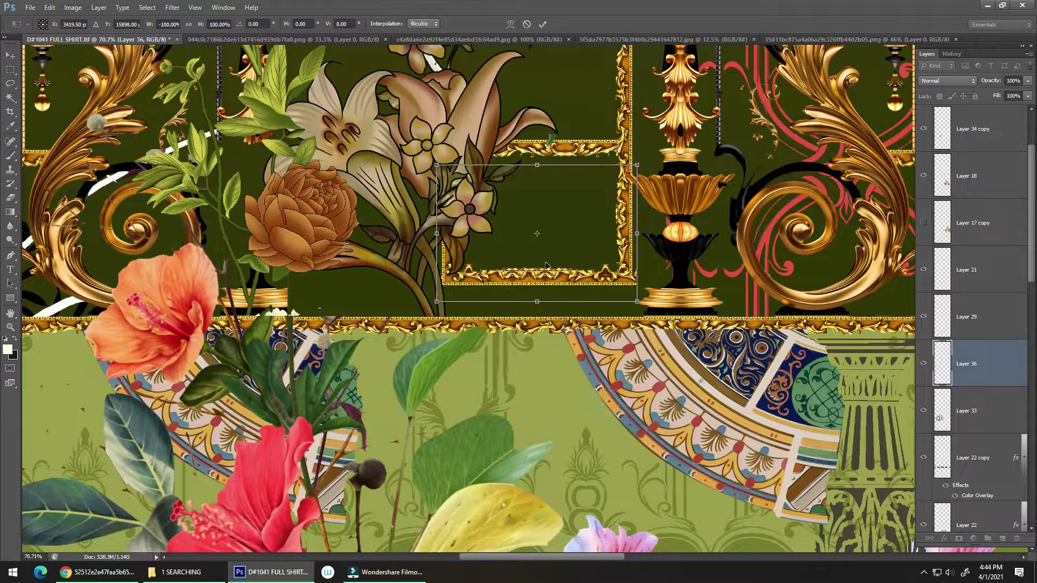
drag(547, 266, 430, 296)
key(Return)
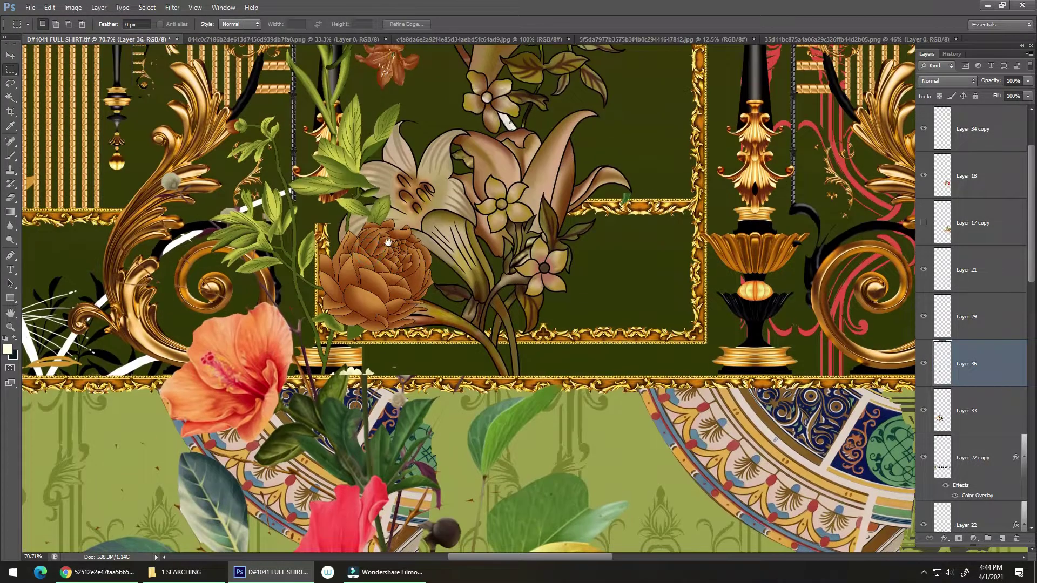
Step: Duplicate the short left gold rail, flip the copy vertically and stack it above to extend the frame's left side upward
drag(332, 247, 359, 270)
drag(359, 276, 442, 433)
key(ctrl+j)
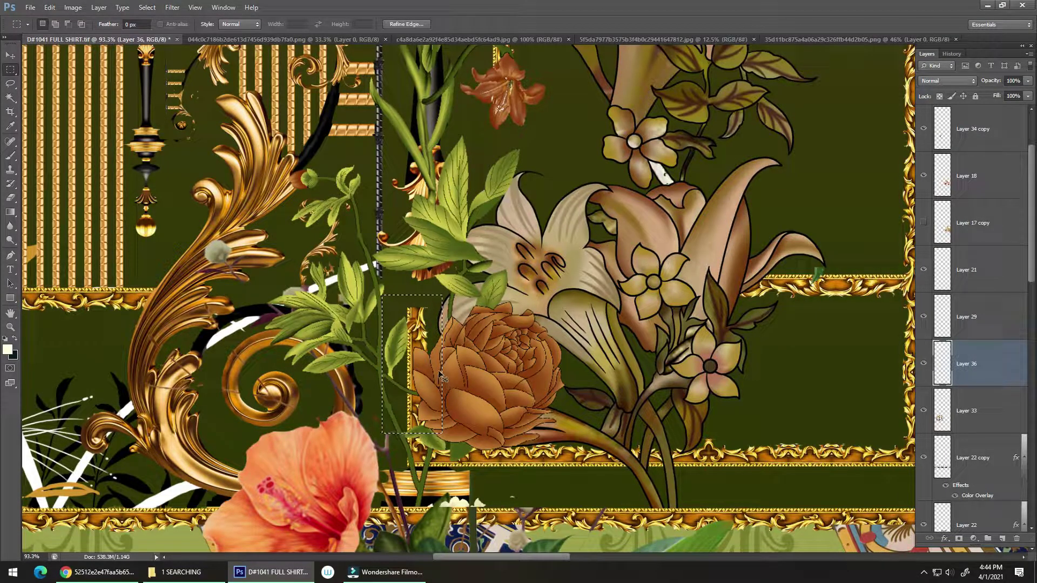
key(ctrl+t)
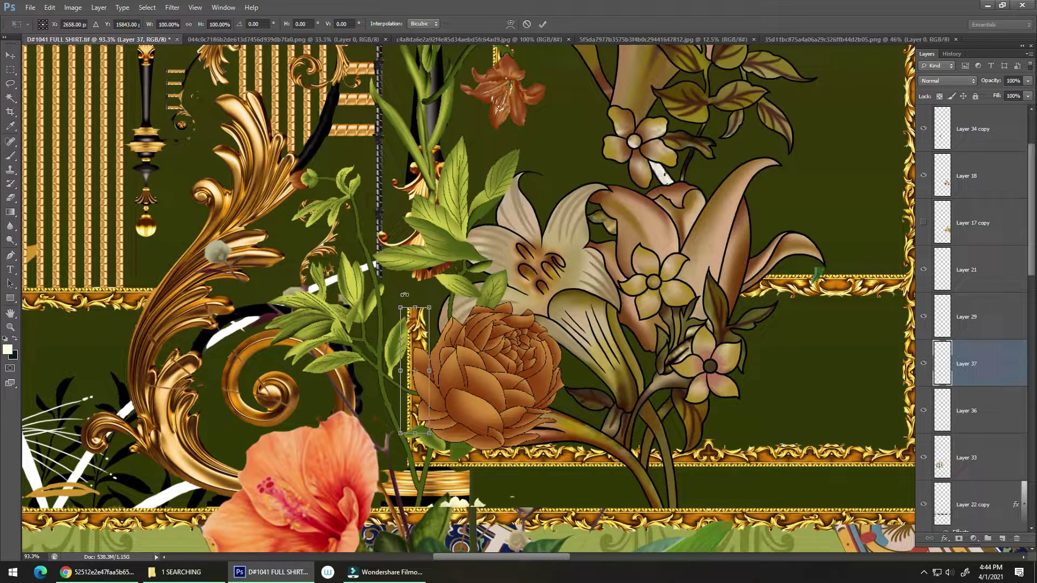
right_click(406, 307)
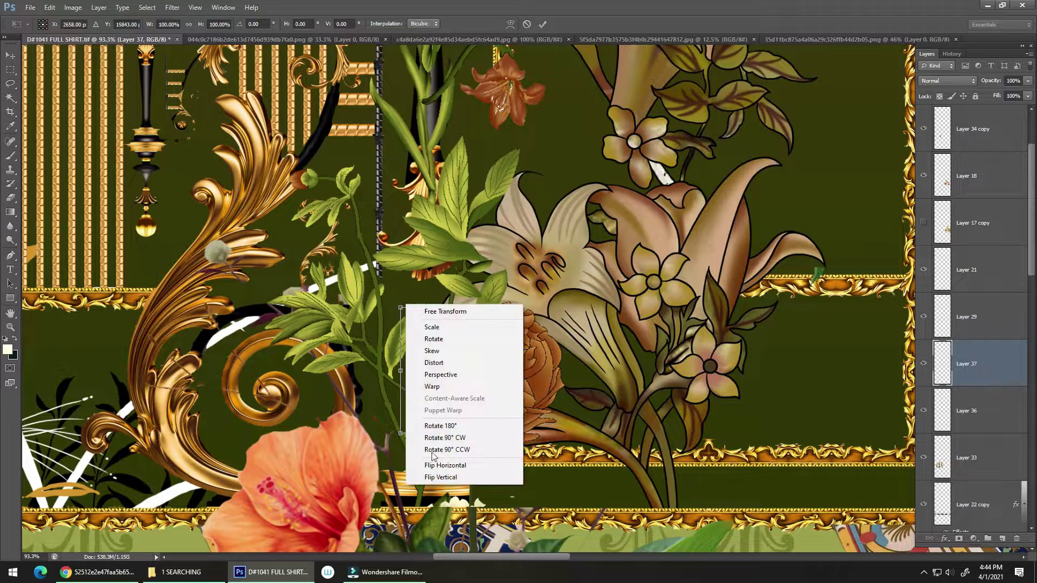
click(440, 472)
drag(422, 300, 423, 178)
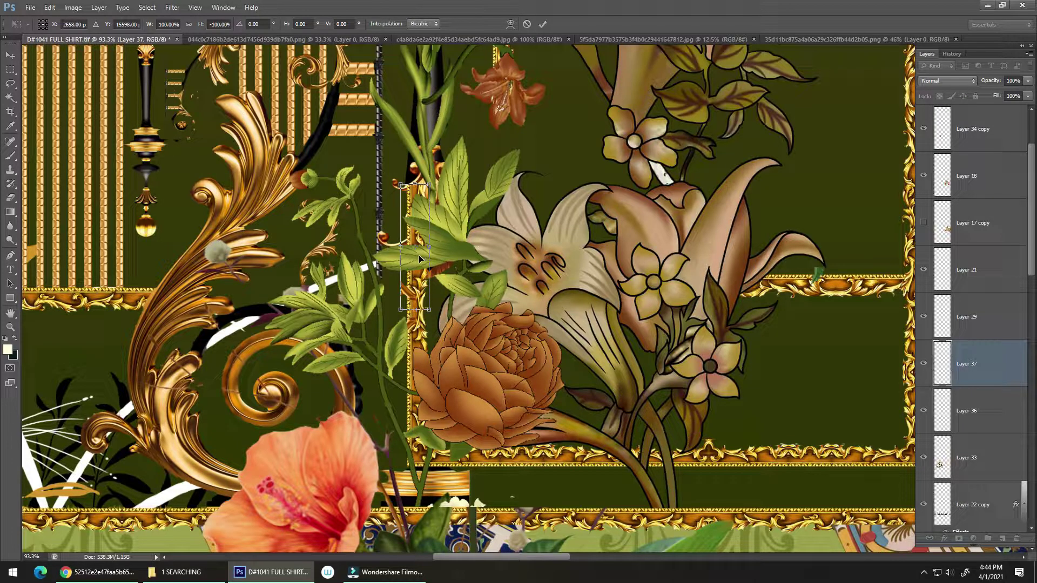
drag(417, 295, 414, 292)
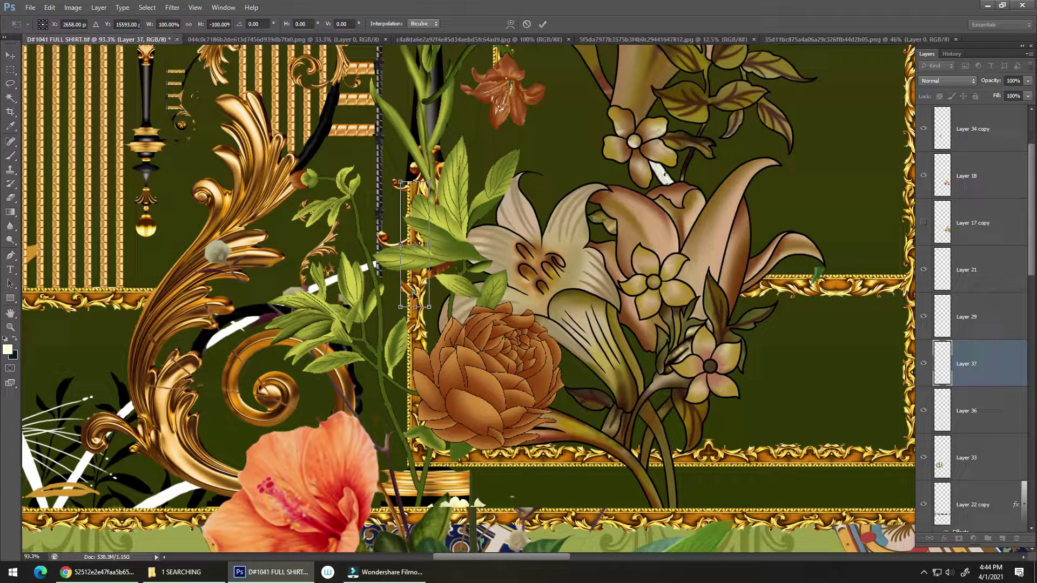
key(Return)
scroll(410, 269, down, 1)
Step: Lasso and delete the unwanted part of the duplicated left rail behind the green leaves
key(e)
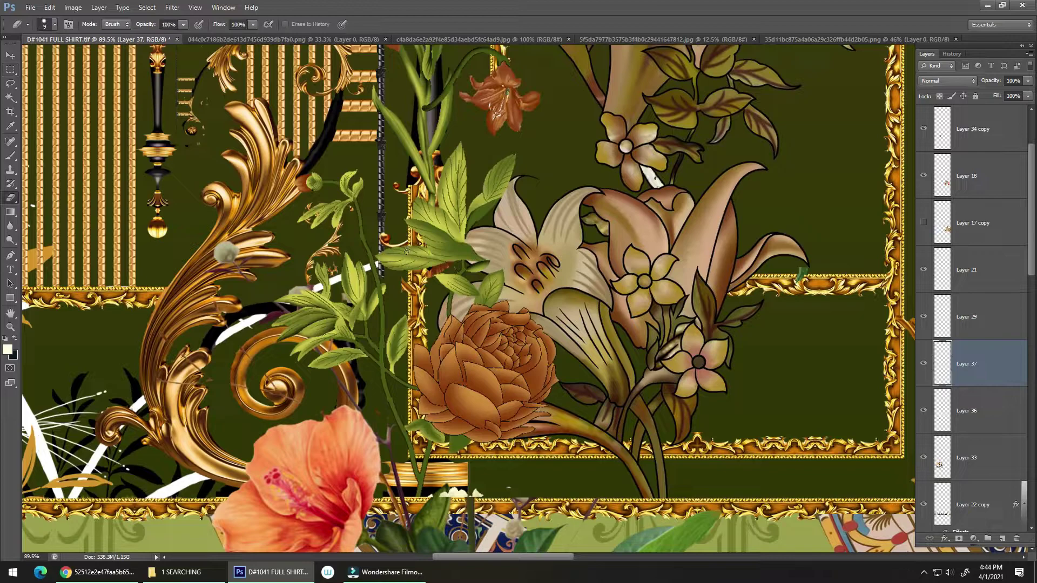
key(l)
drag(400, 260, 393, 262)
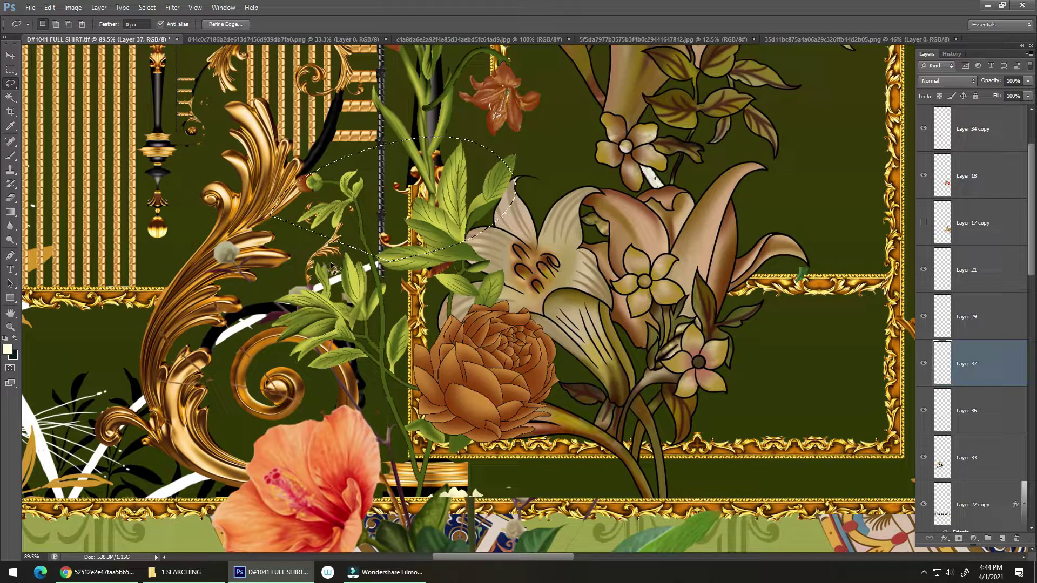
key(ctrl+d)
drag(433, 291, 370, 279)
key(Delete)
key(v)
drag(380, 285, 377, 289)
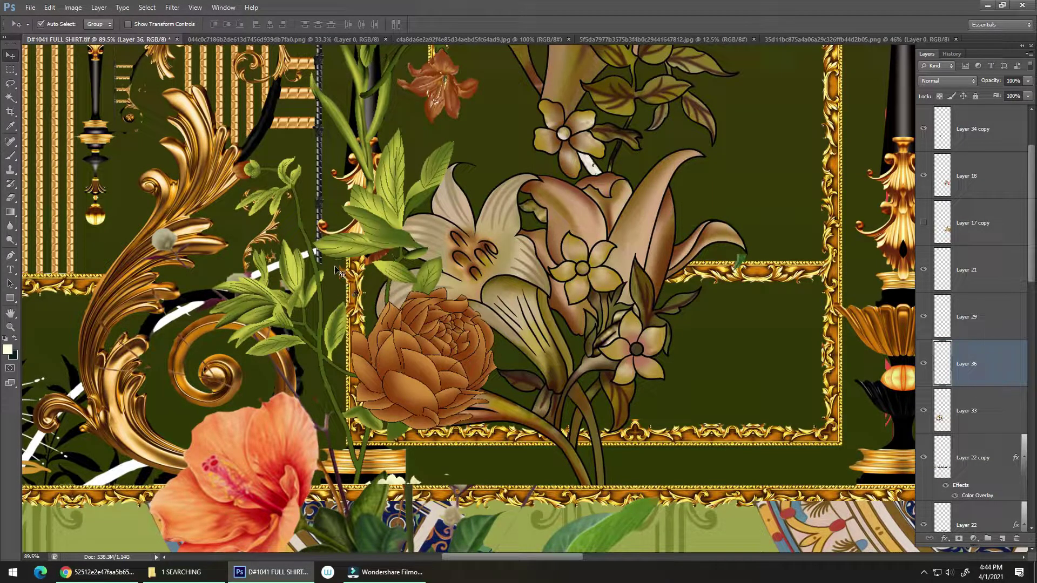
Step: Remove the stray gold ornament sticking out from the outer edge of the frame's left rail on Layer 36
drag(350, 291, 425, 213)
key(m)
drag(349, 178, 406, 337)
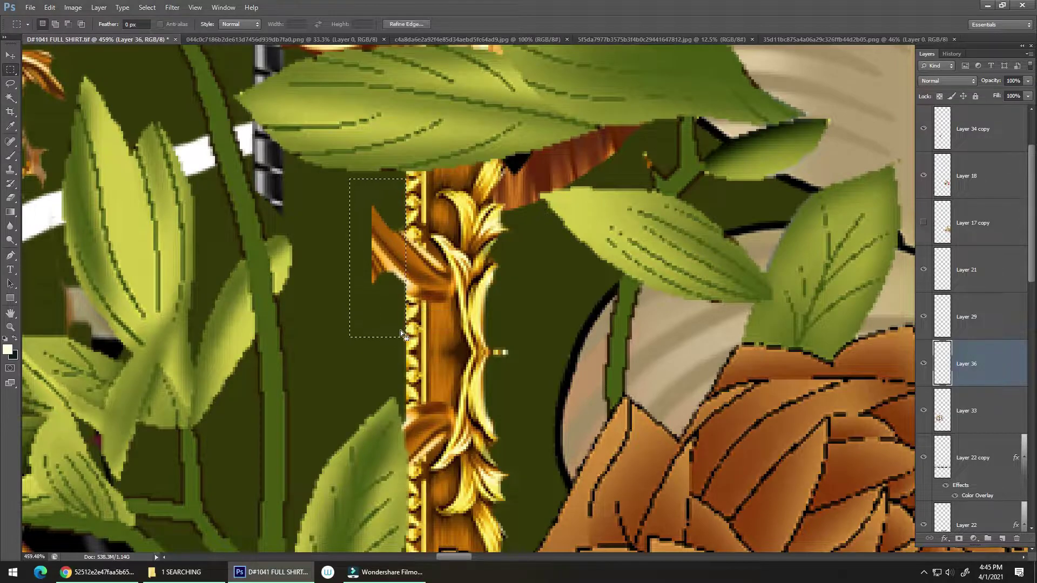
key(ctrl+d)
drag(435, 306, 387, 297)
drag(532, 415, 338, 290)
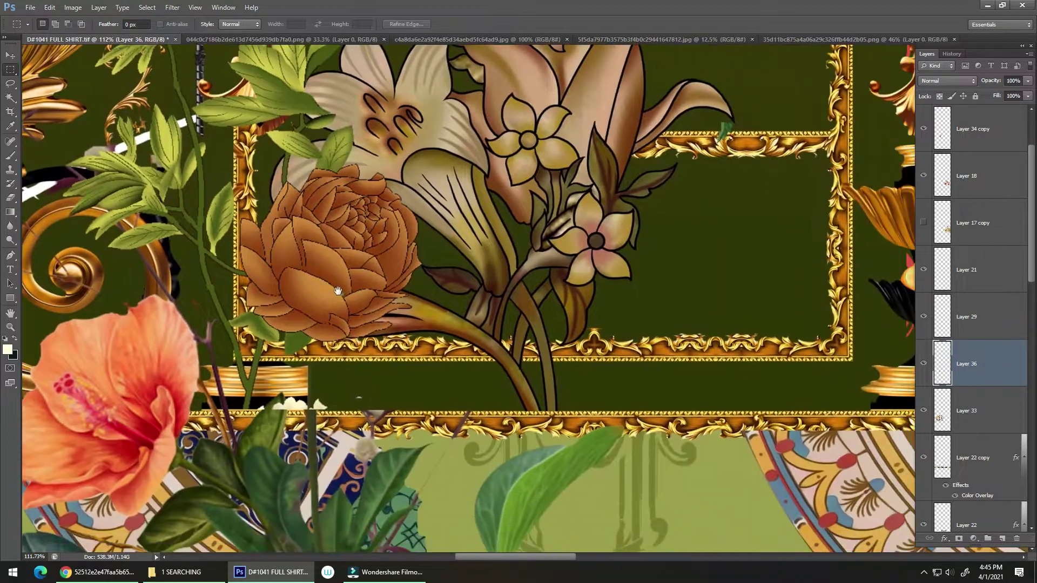
Step: Clear the leftover white flower tips of the brown rose stem on Layer 35 just above the gold border
mouse_move(367, 324)
mouse_down()
mouse_move(346, 327)
mouse_move(363, 297)
mouse_move(393, 302)
mouse_move(372, 319)
mouse_up()
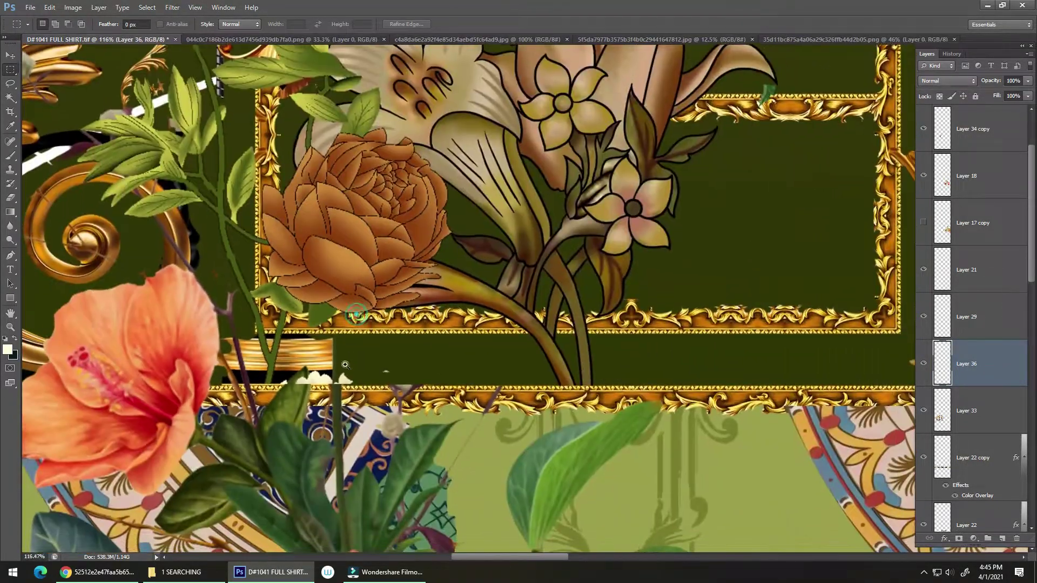
drag(352, 386, 378, 373)
key(v)
click(365, 370)
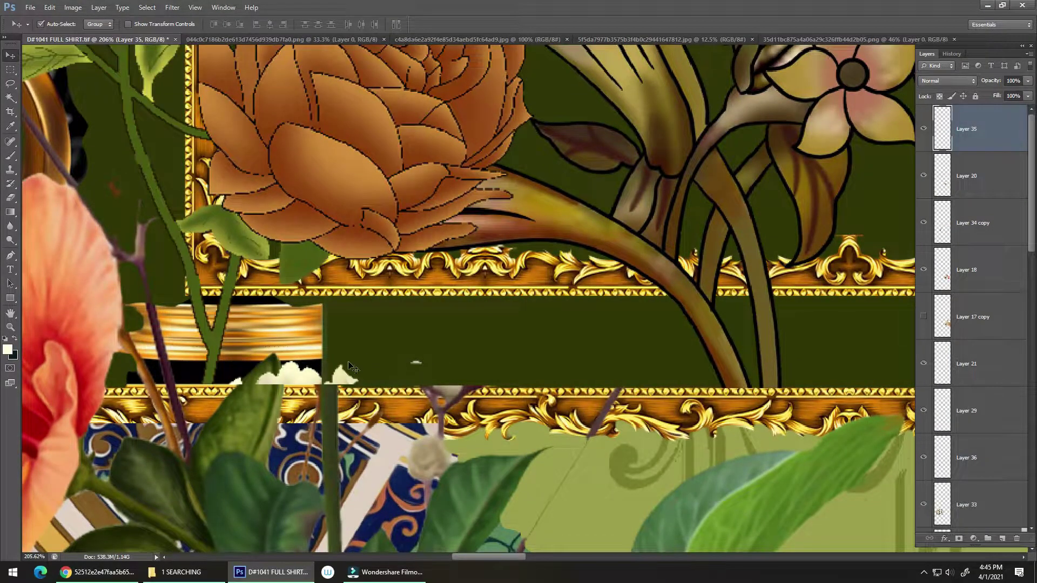
key(l)
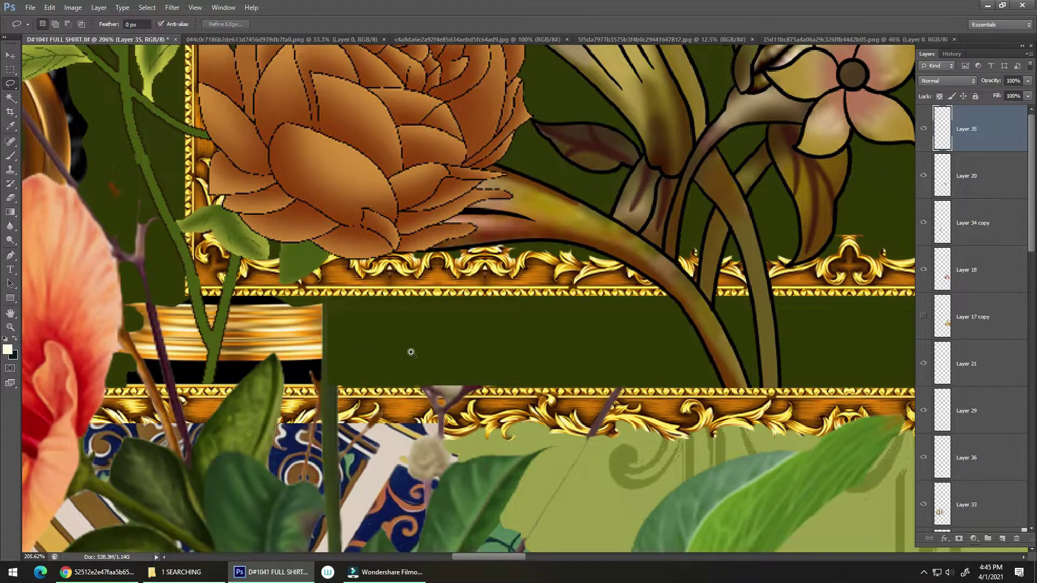
drag(411, 352, 230, 373)
drag(336, 330, 274, 364)
drag(383, 308, 362, 379)
key(v)
drag(378, 328, 347, 314)
drag(348, 316, 345, 371)
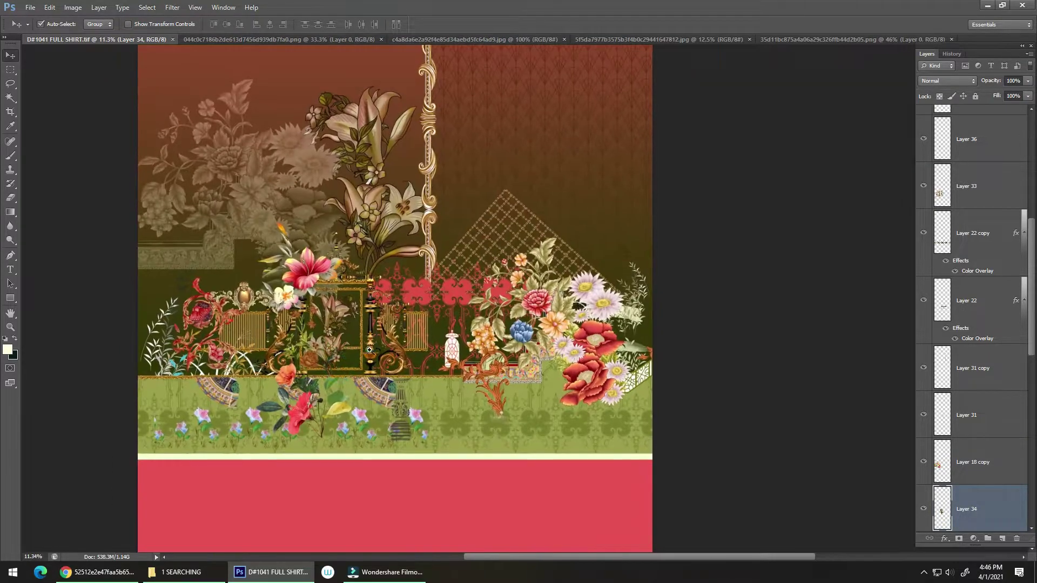
drag(368, 347, 411, 244)
click(488, 199)
drag(467, 222, 471, 223)
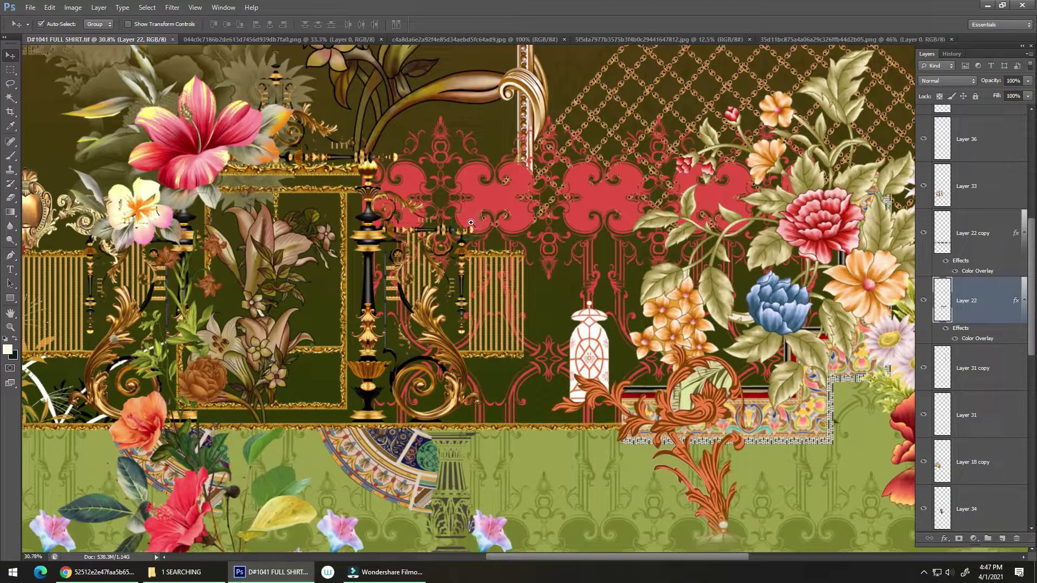
click(926, 573)
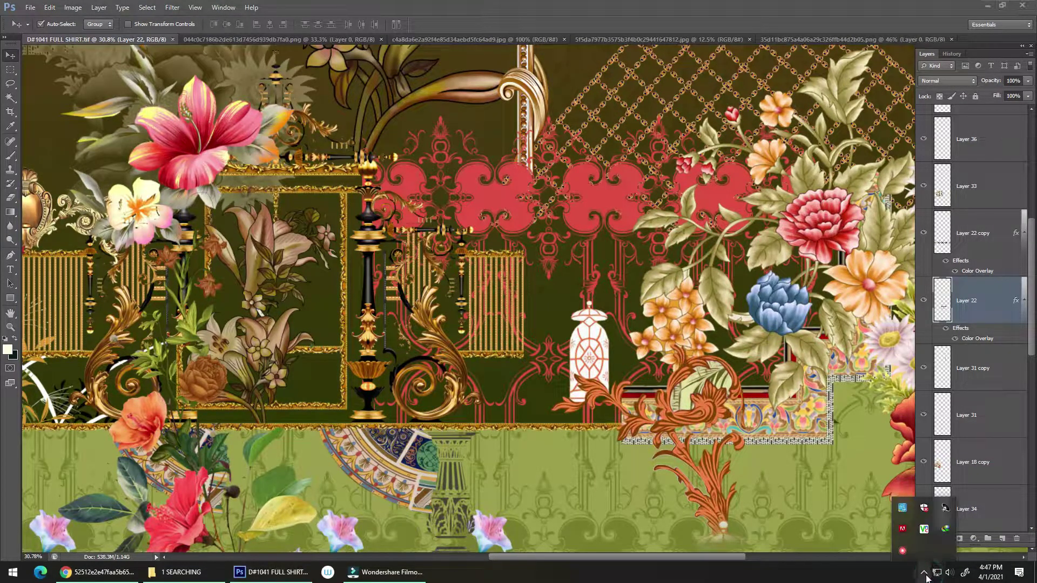
Step: Lasso and delete the unwanted part of the red Layer 22 pattern around the gold frame and black column
click(926, 573)
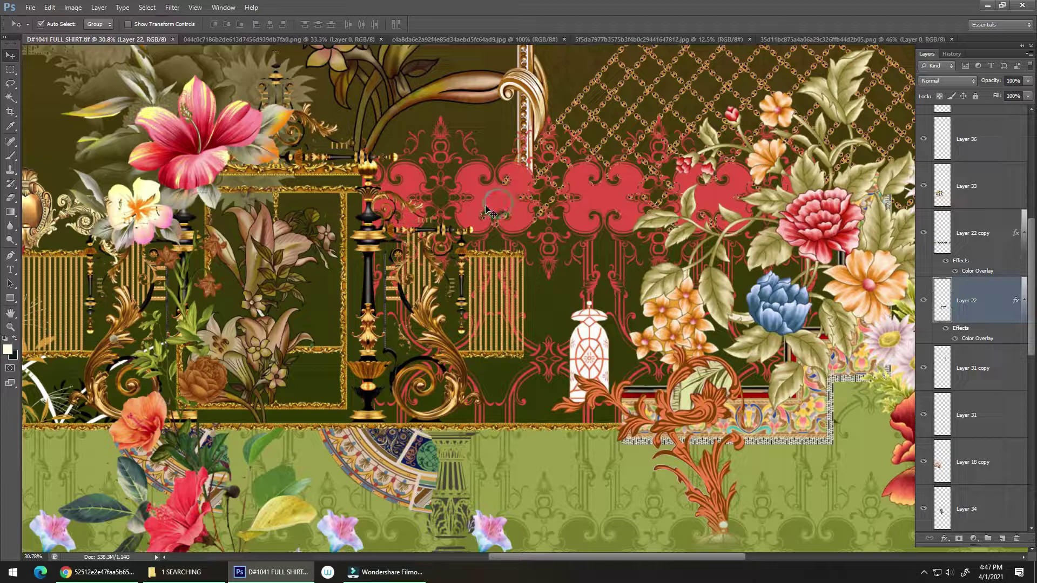
key(l)
scroll(423, 268, up, 5)
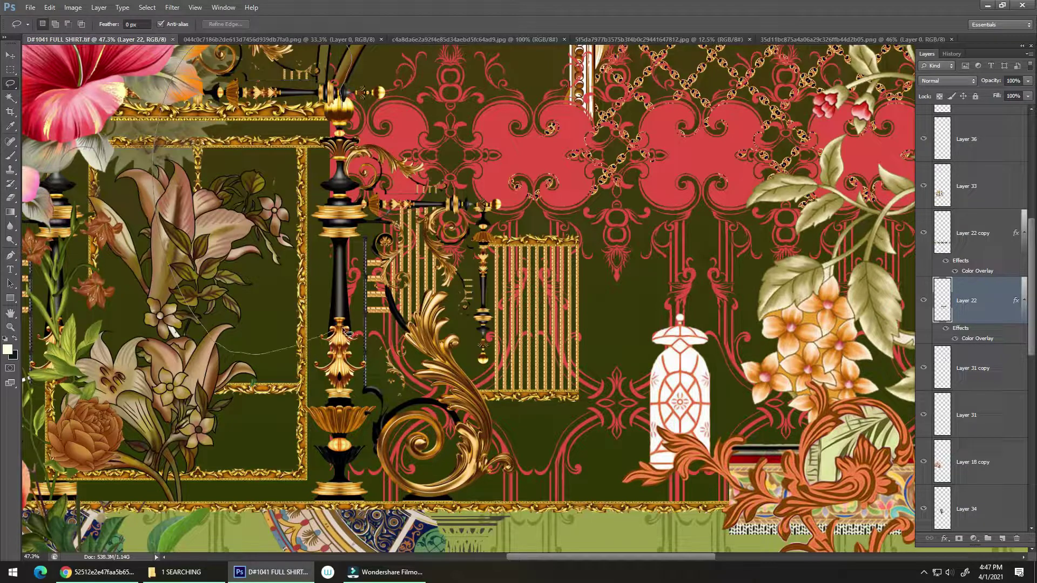
drag(343, 330, 344, 274)
key(Delete)
key(ctrl+d)
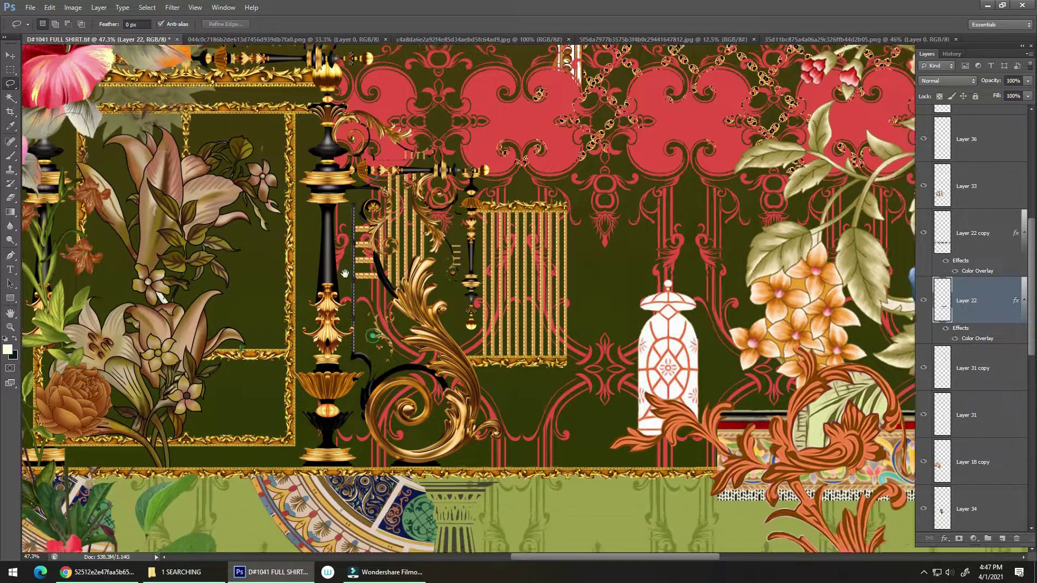
scroll(371, 305, down, 4)
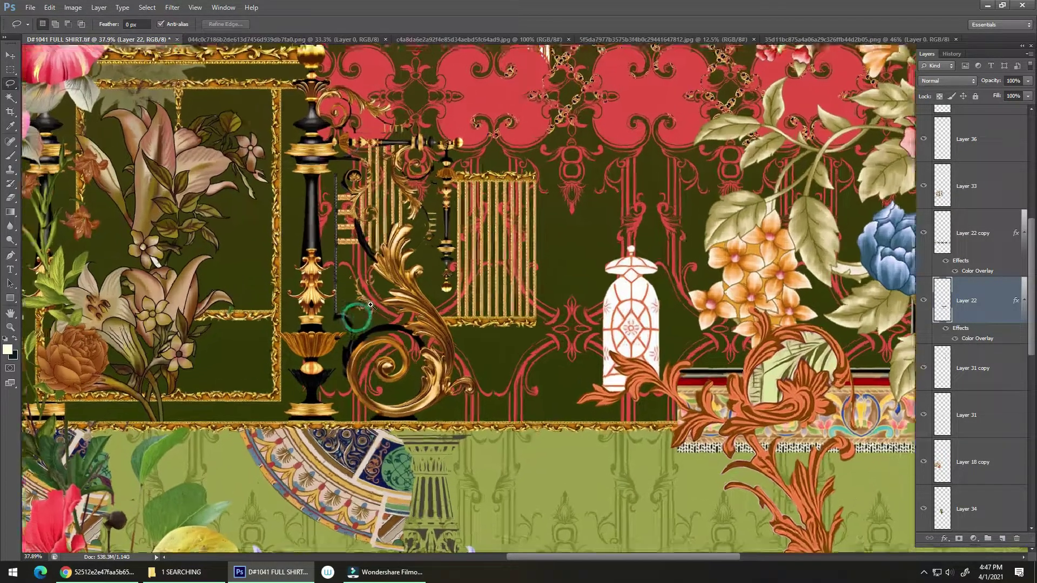
Step: Lasso and delete the red Layer 22 pattern lines behind the large gold scroll at the foot of the column
scroll(381, 256, up, 1)
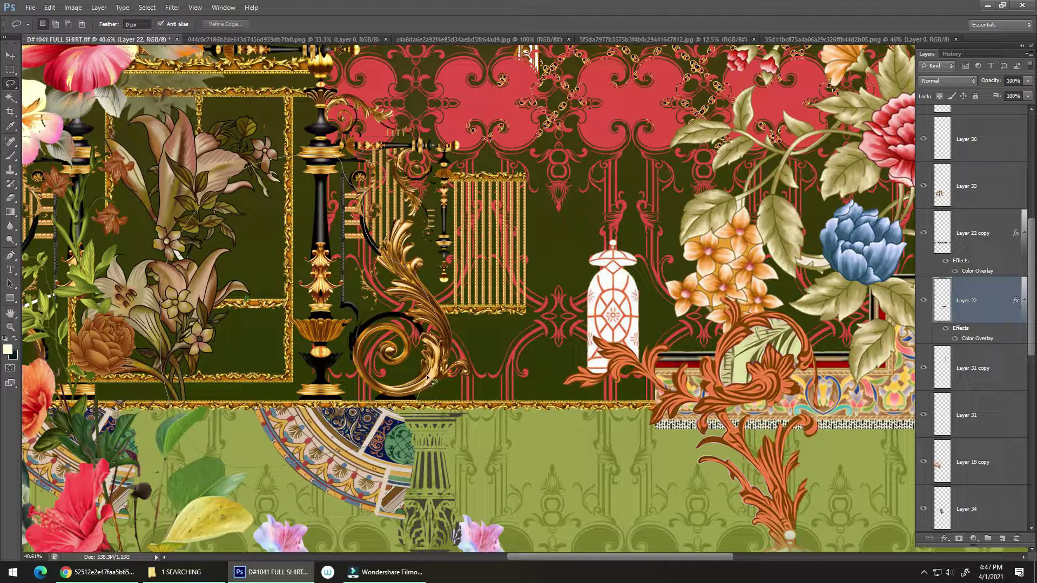
drag(429, 380, 397, 378)
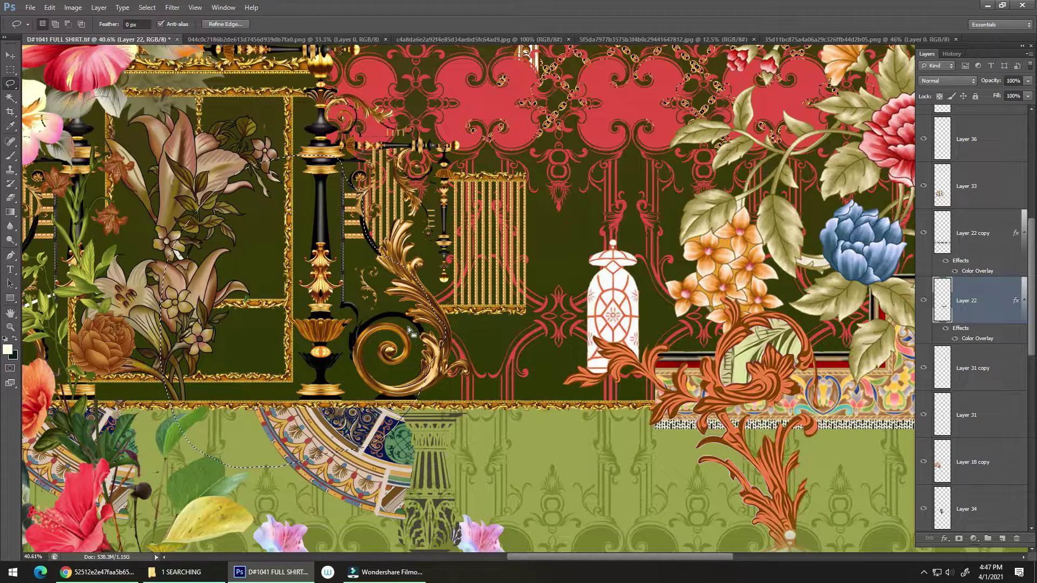
key(ctrl+d)
scroll(406, 402, down, 5)
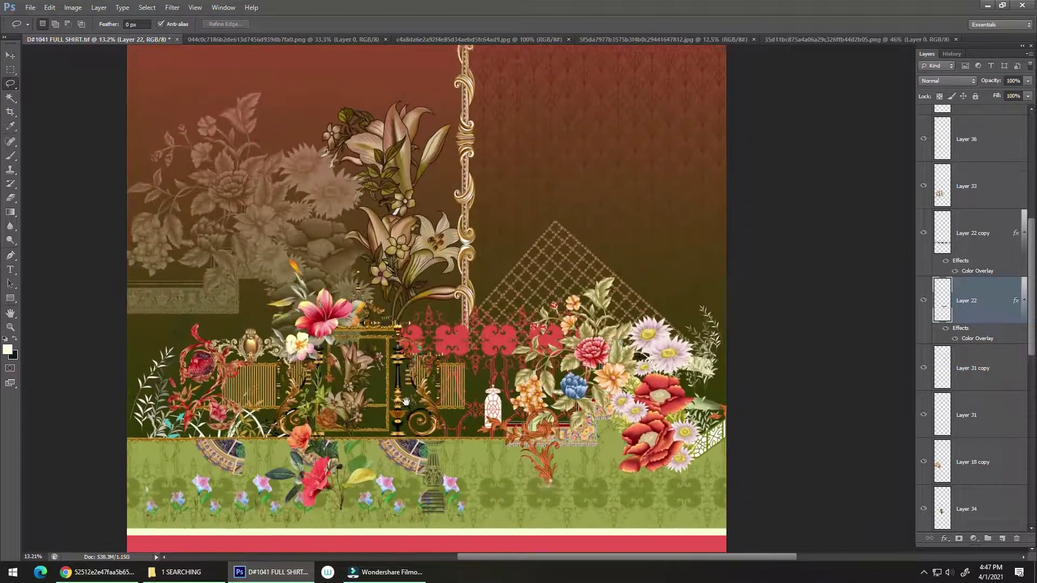
scroll(406, 401, down, 5)
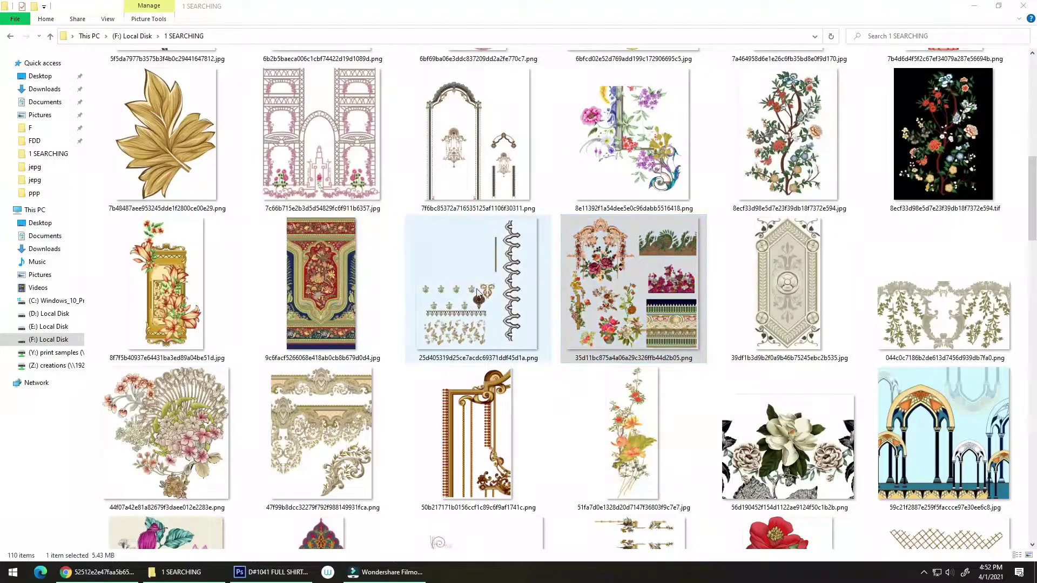
Step: Preview 25d405319d25ce7acdc69371ddf45d1a.png from the 1 SEARCHING folder and open it in Photoshop
double_click(479, 315)
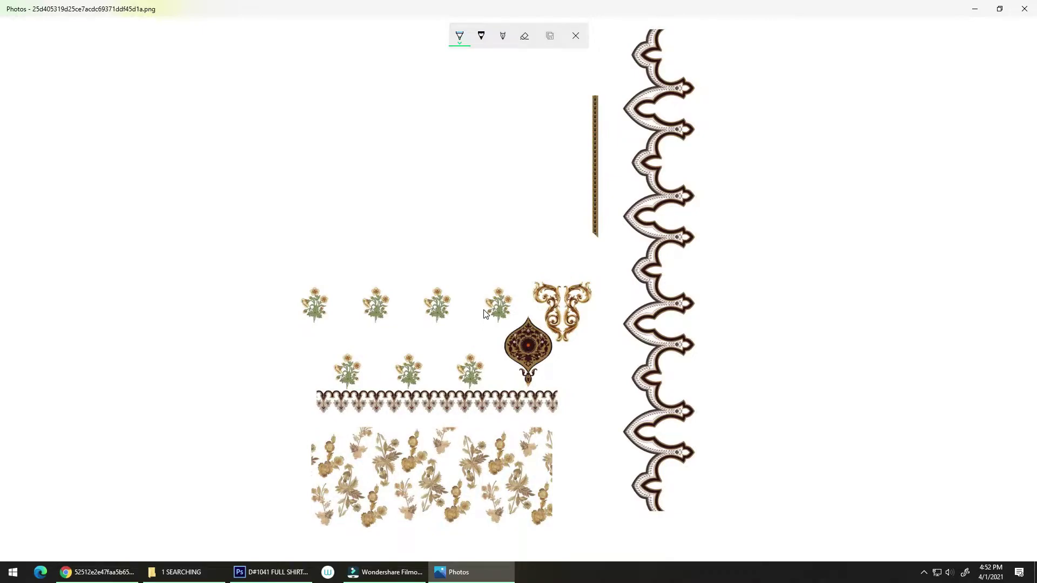
click(1024, 9)
drag(482, 320, 959, 352)
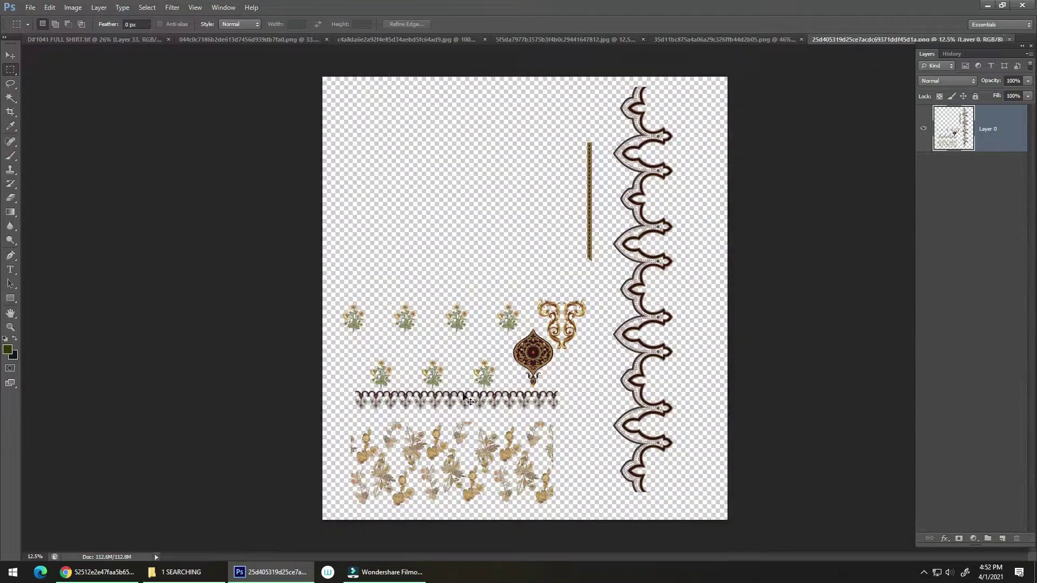
Step: Examine the floral sprigs, medallion and scalloped border of the opened motif sheet up close, then close it and return to the folder
scroll(461, 411, up, 4)
drag(503, 313, 456, 332)
drag(476, 304, 434, 282)
drag(499, 378, 581, 287)
drag(510, 312, 445, 328)
drag(632, 234, 453, 428)
drag(590, 304, 605, 254)
drag(558, 295, 492, 319)
key(ctrl+w)
key(alt+Tab)
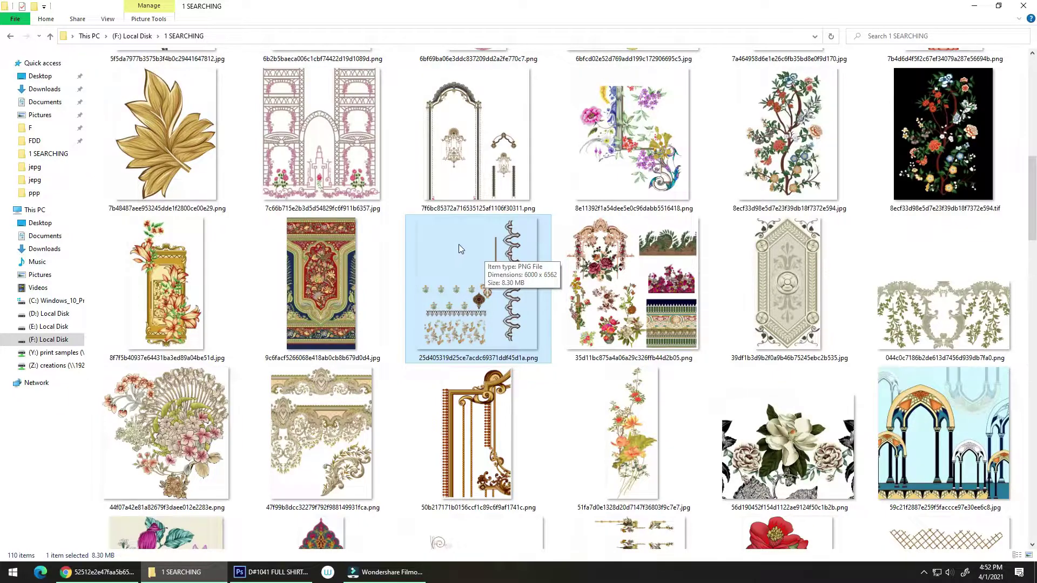
Step: Look through the 1 SEARCHING folder, open 80631e3a73b7e8e159ce1eaa5d574ba6.png in Photoshop and examine its ornamental borders
scroll(458, 295, down, 1)
scroll(459, 294, down, 2)
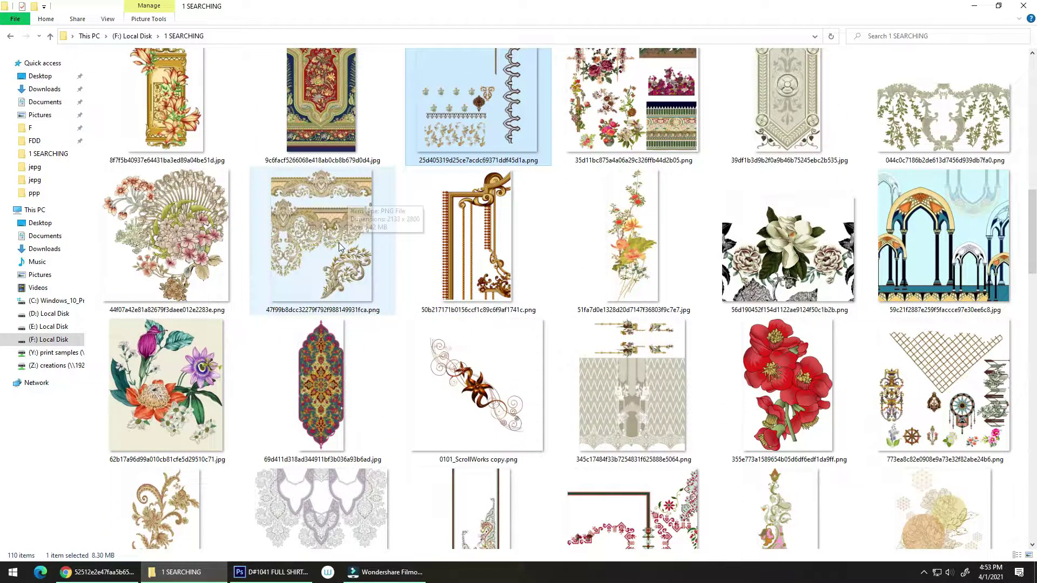
scroll(338, 242, down, 1)
scroll(395, 327, down, 3)
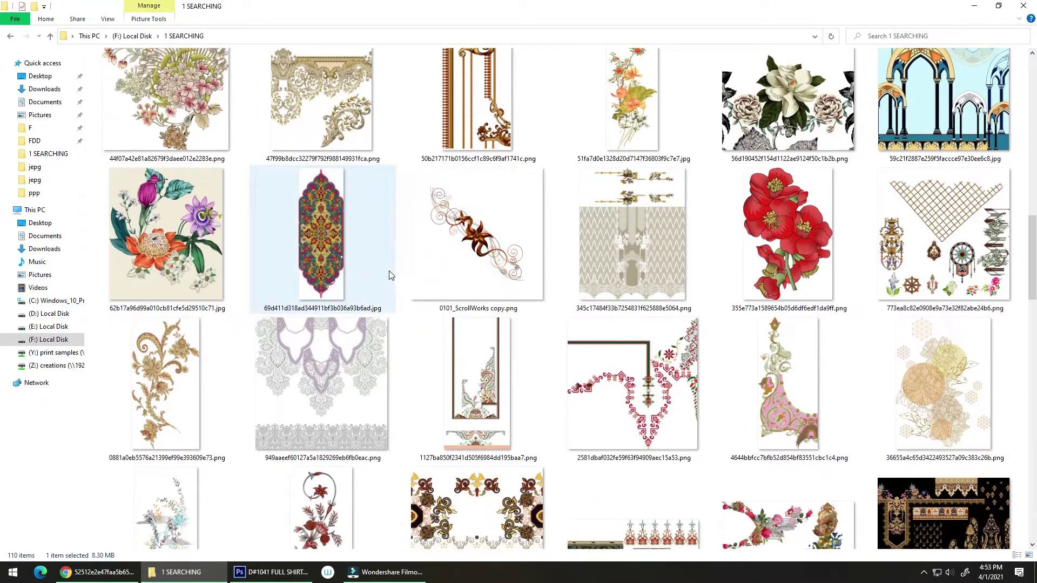
scroll(408, 304, down, 2)
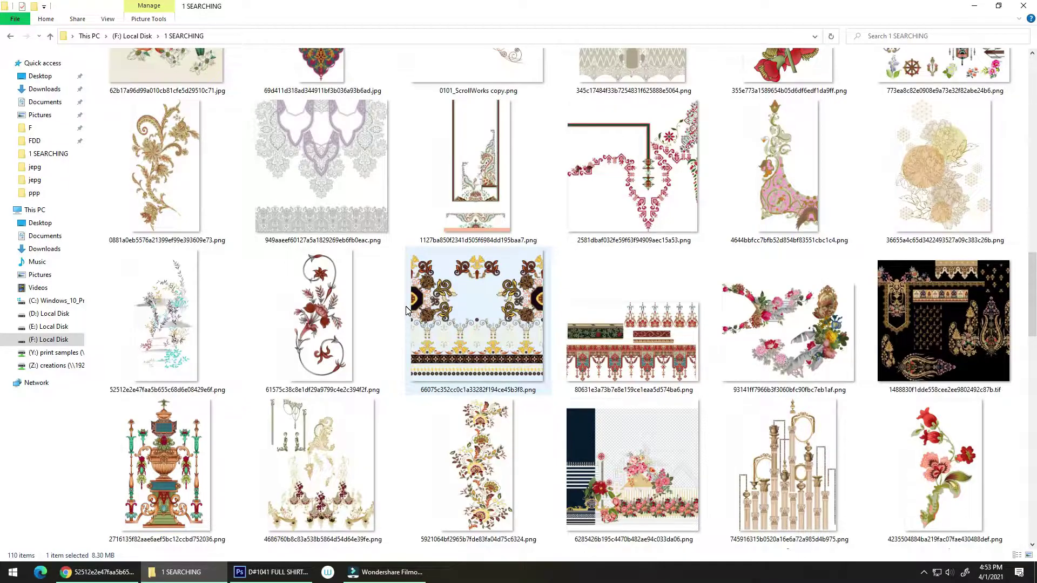
double_click(630, 356)
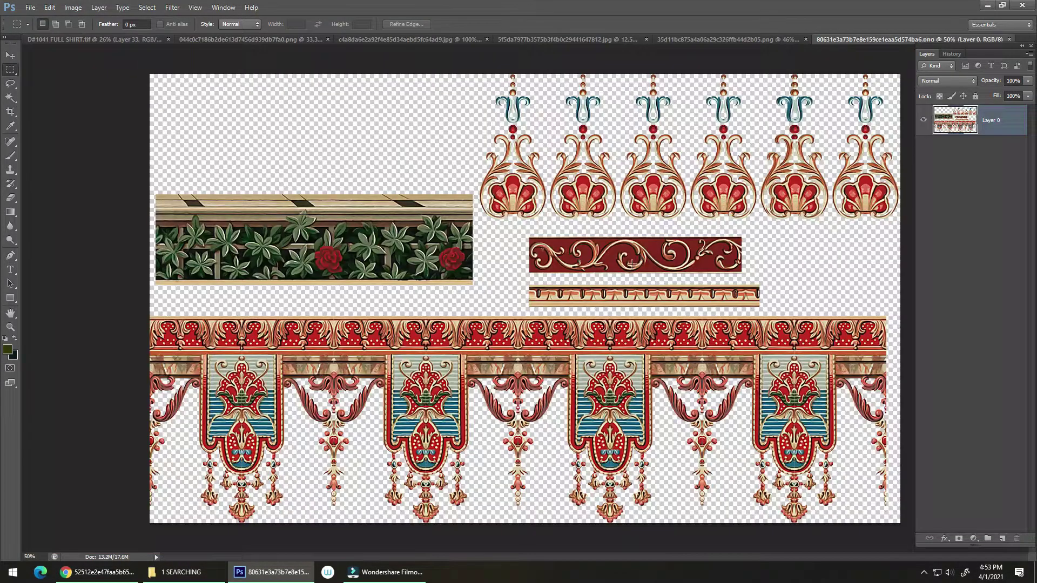
scroll(566, 336, up, 4)
scroll(540, 335, down, 4)
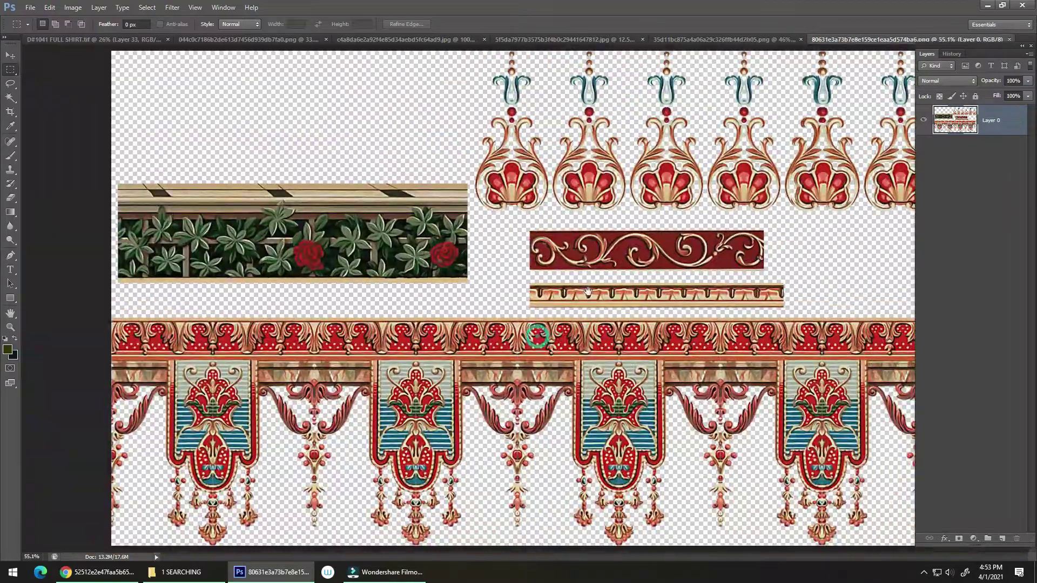
Step: Close the ornamental border image and delete 80631e3a73b7e8e159ce1eaa5d574ba6.png from the 1 SEARCHING folder
key(ctrl+w)
key(alt+Tab)
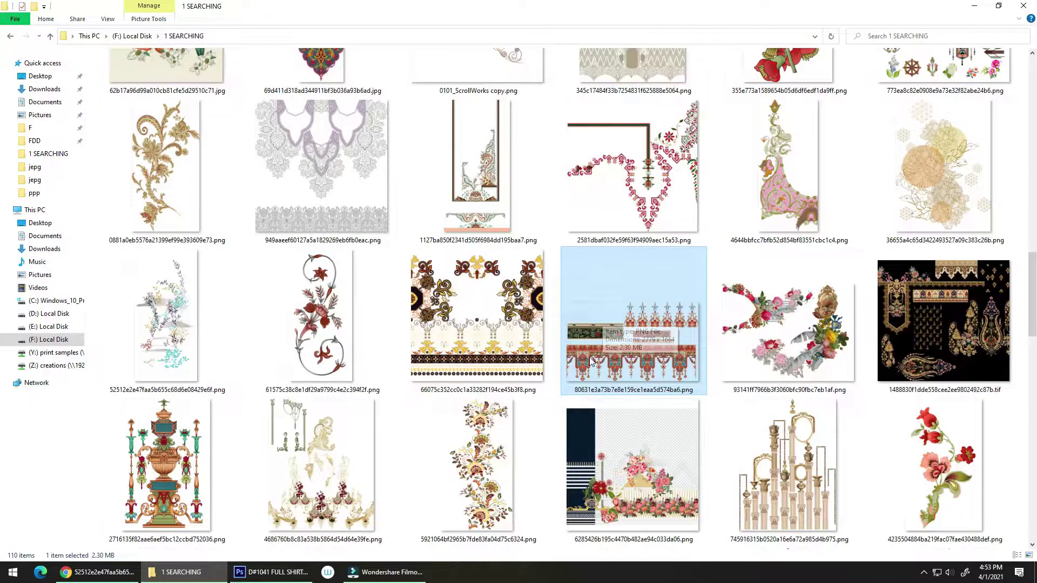
key(Delete)
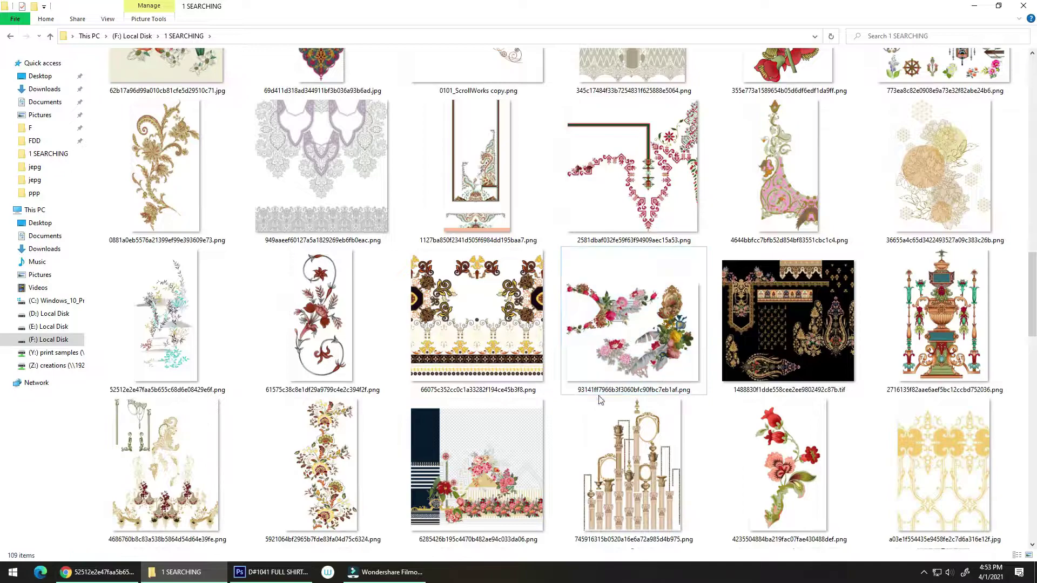
Step: Browse further down the 1 SEARCHING folder for a motif image and select b9e0518cecef89f38de06115cc0e6e56.png
scroll(585, 345, down, 3)
scroll(585, 345, down, 3)
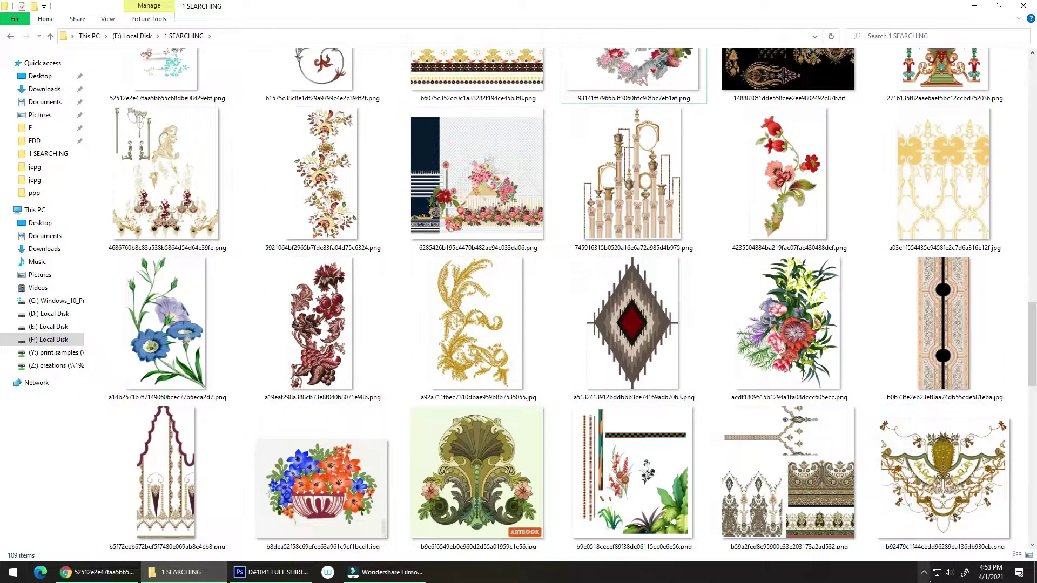
click(923, 572)
click(928, 577)
scroll(693, 344, down, 3)
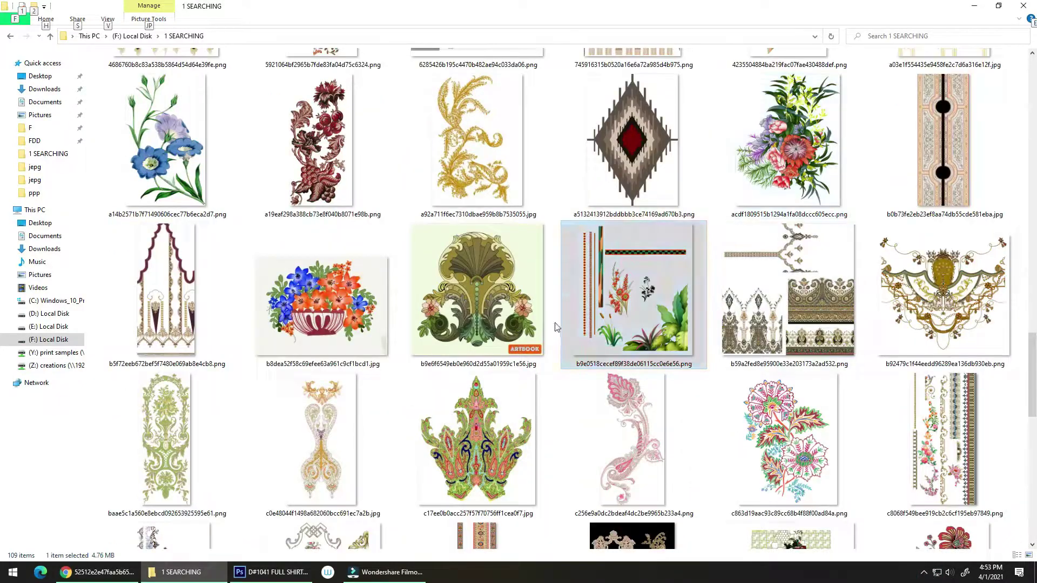